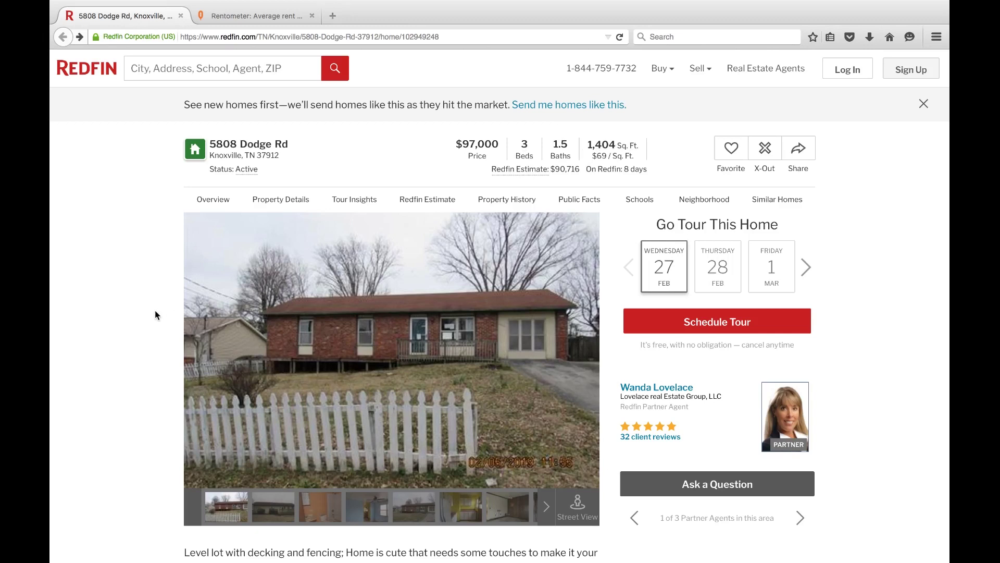
pyautogui.scroll(-4, 155, 315)
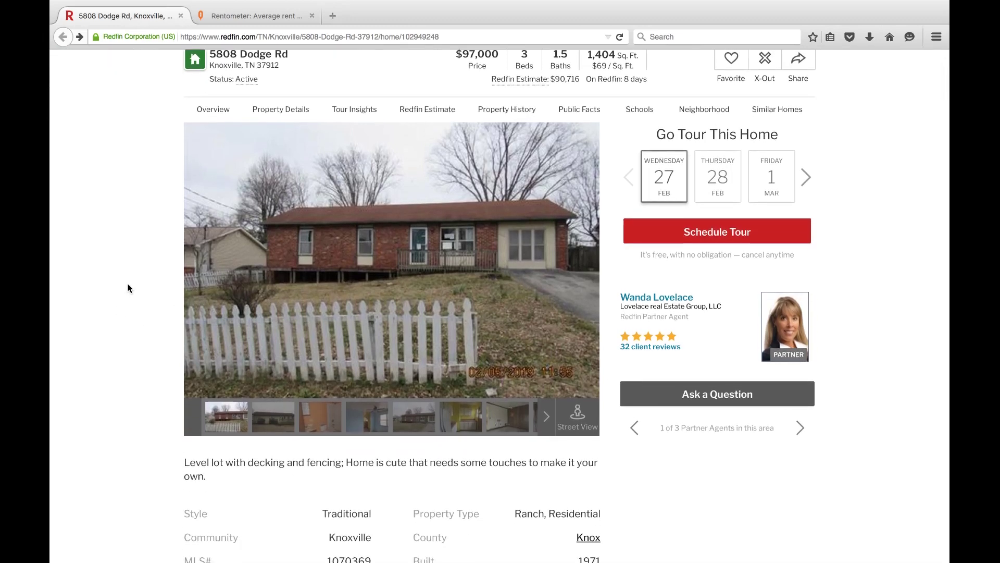
pyautogui.press('Right')
pyautogui.press('Right')
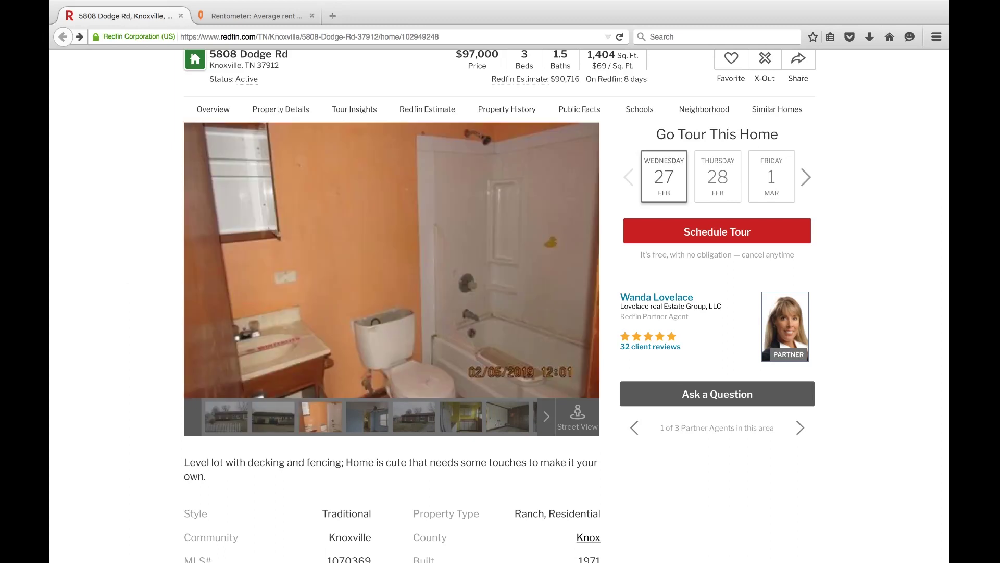
pyautogui.press('Right')
pyautogui.press('Right')
pyautogui.press('Right')
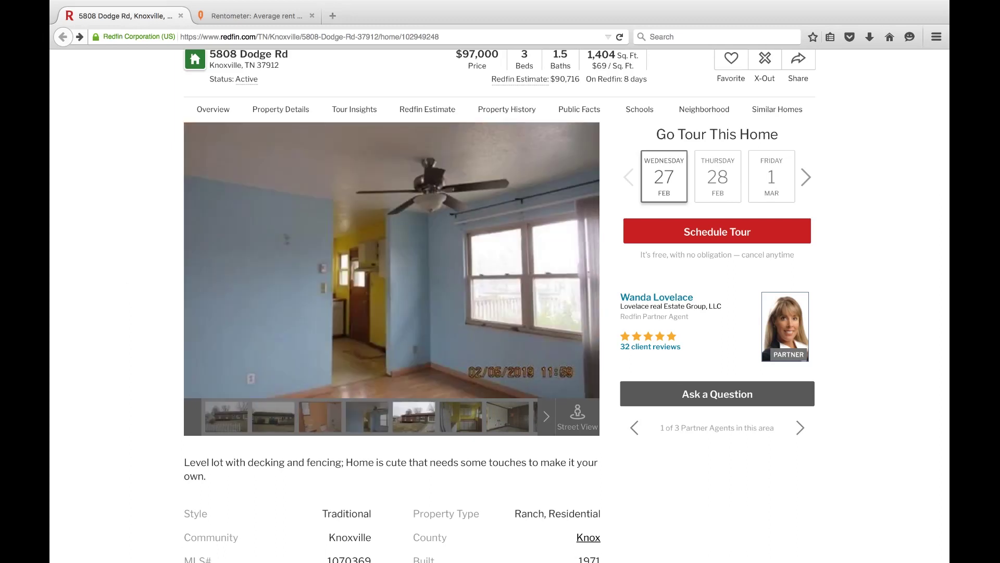
pyautogui.press('Right')
pyautogui.press('Right')
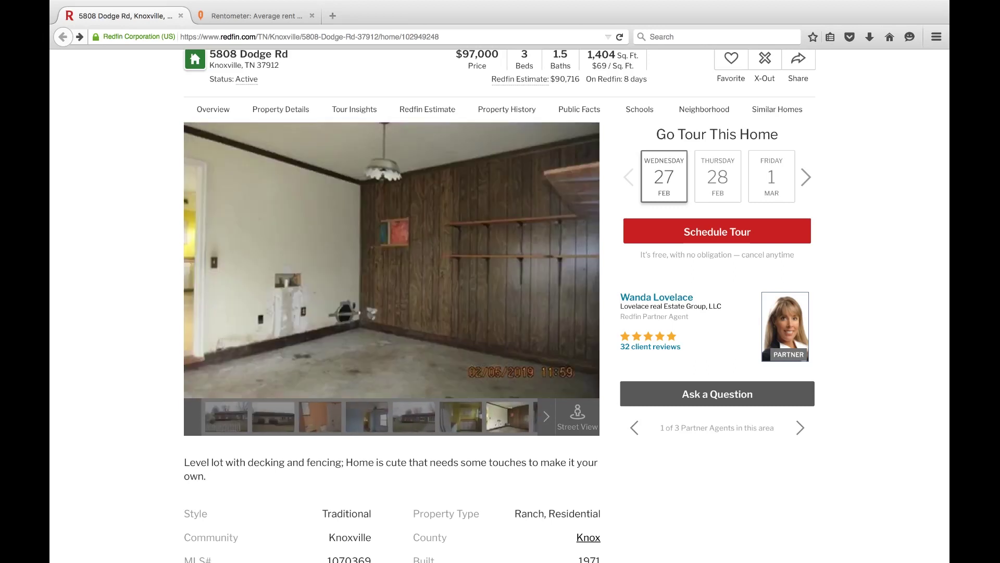
pyautogui.press('Right')
pyautogui.press('Right')
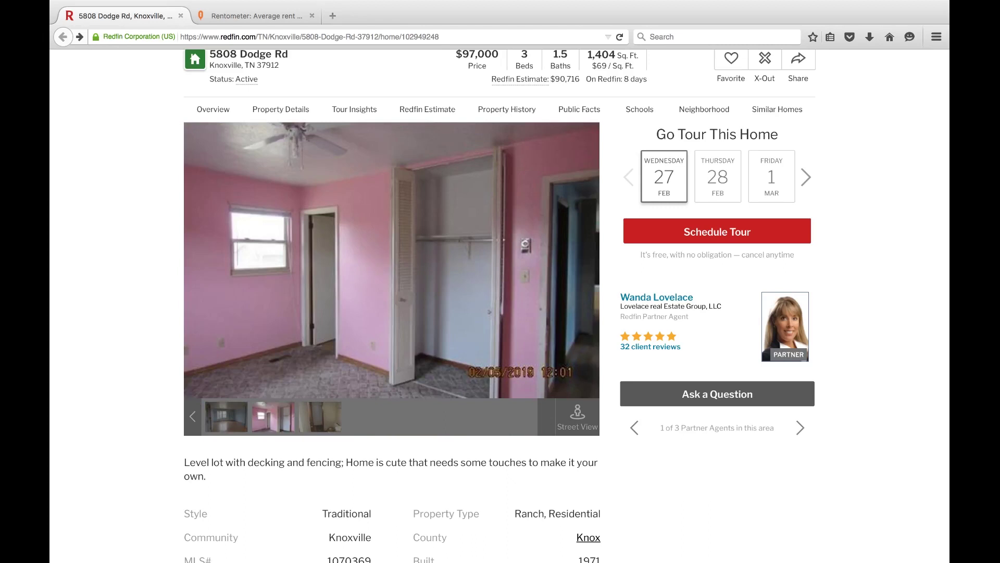
pyautogui.press('Left')
pyautogui.press('Left')
pyautogui.press('Left')
pyautogui.press('Right')
pyautogui.press('Right')
pyautogui.press('Right')
pyautogui.press('Right')
pyautogui.press('Right')
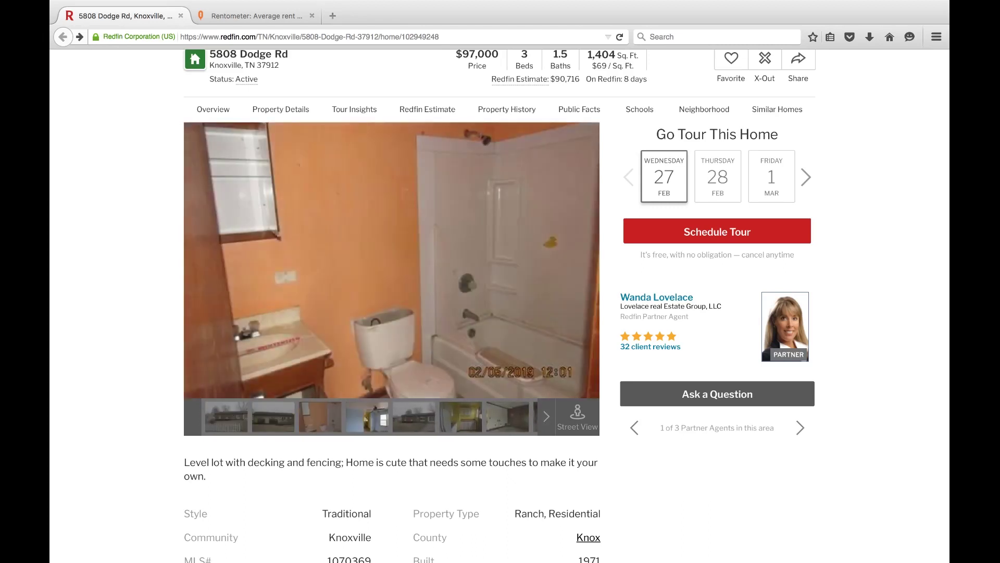
pyautogui.press('Right')
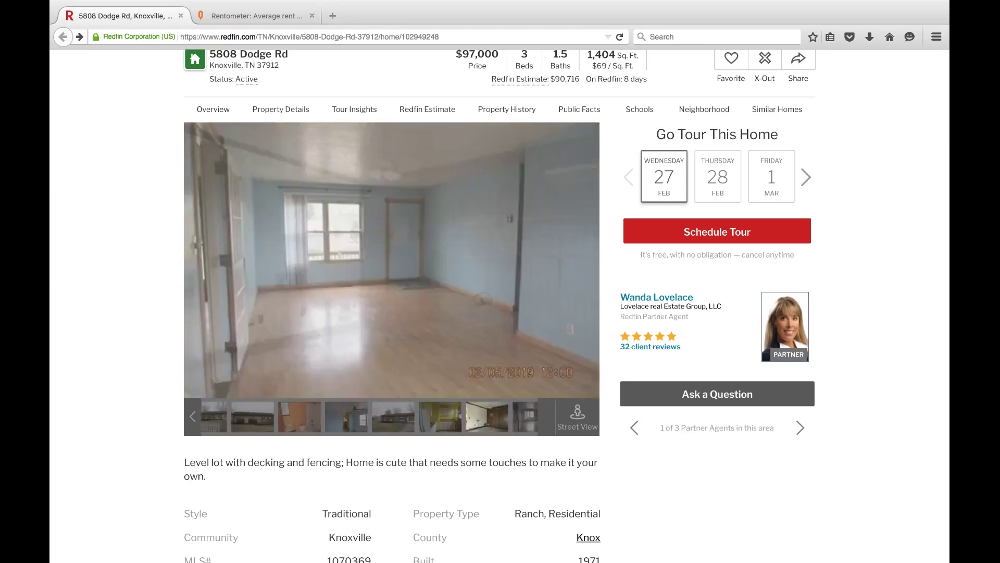
pyautogui.press('Left')
pyautogui.press('Left')
pyautogui.press('Left')
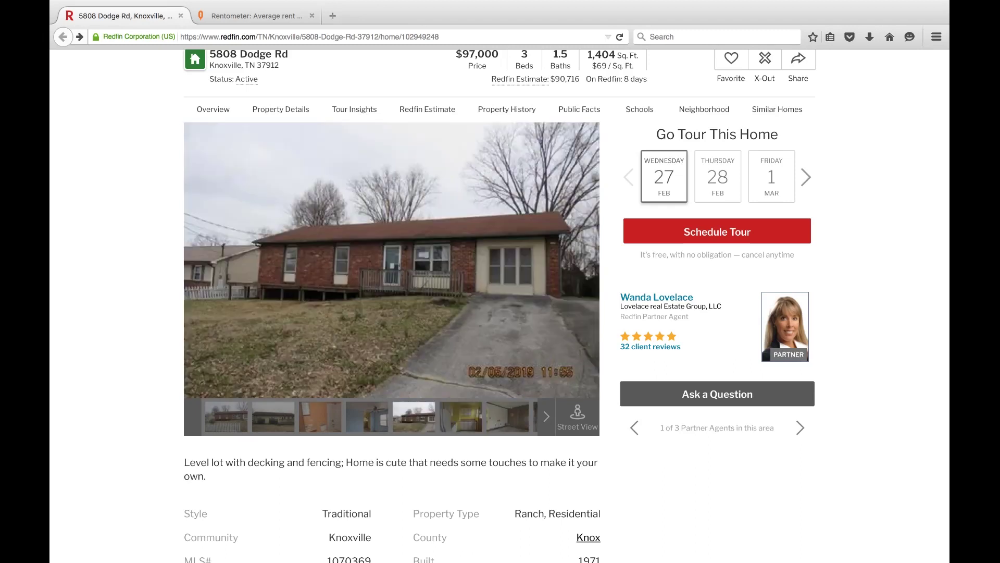
pyautogui.press('Left')
# Step: Review the property details (built 1971) and Payment Calculator, then return to the spreadsheet
pyautogui.scroll(-5, 112, 326)
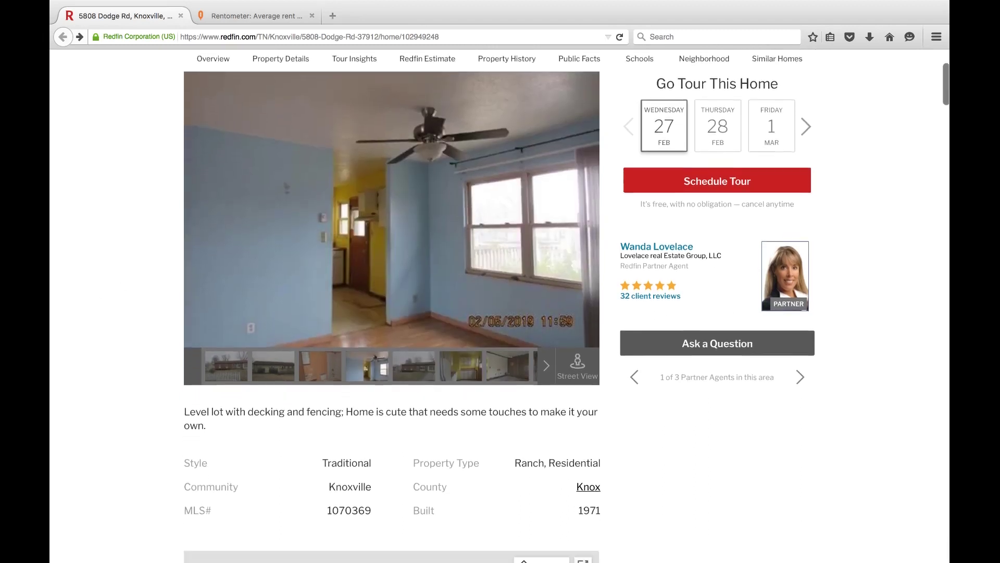
pyautogui.scroll(-2, 391, 312)
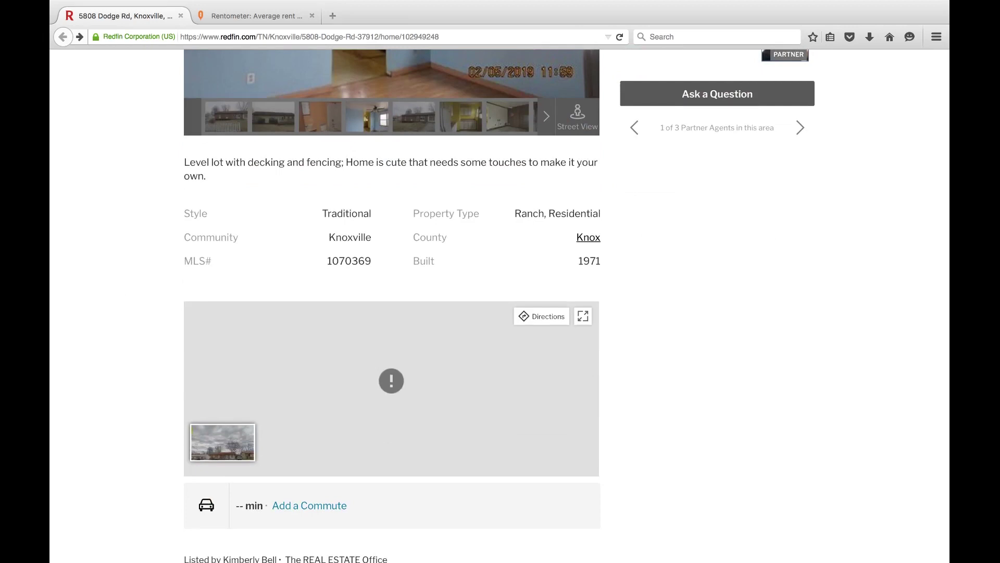
pyautogui.scroll(-2, 410, 86)
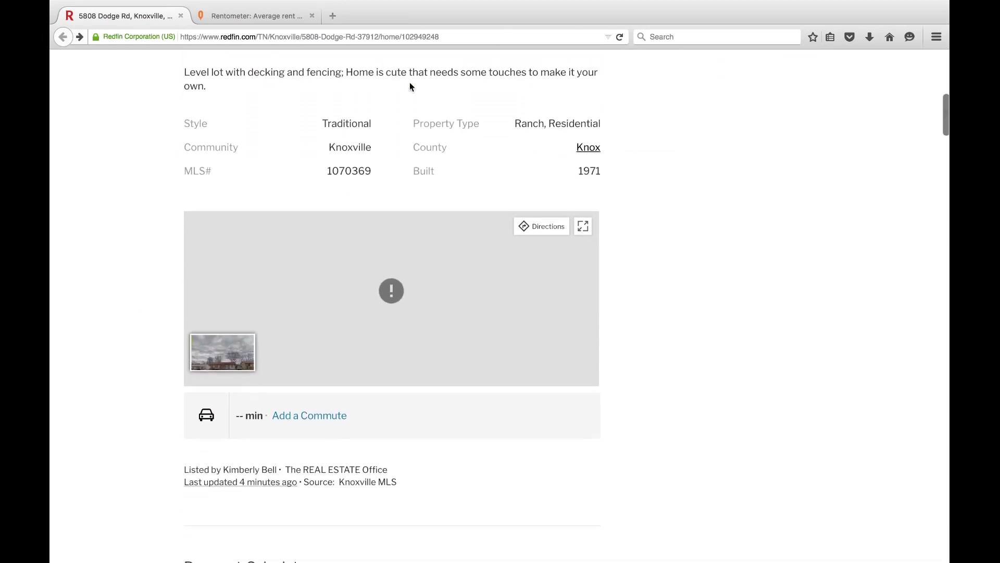
pyautogui.moveTo(414, 170); pyautogui.dragTo(616, 182)
pyautogui.click(616, 182)
pyautogui.scroll(-1, 616, 183)
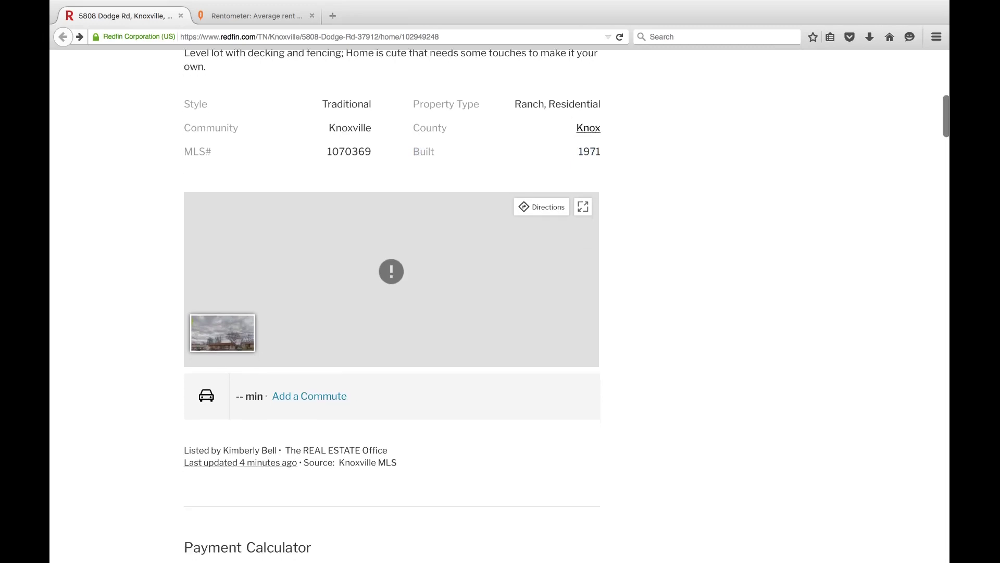
pyautogui.scroll(-10, 588, 215)
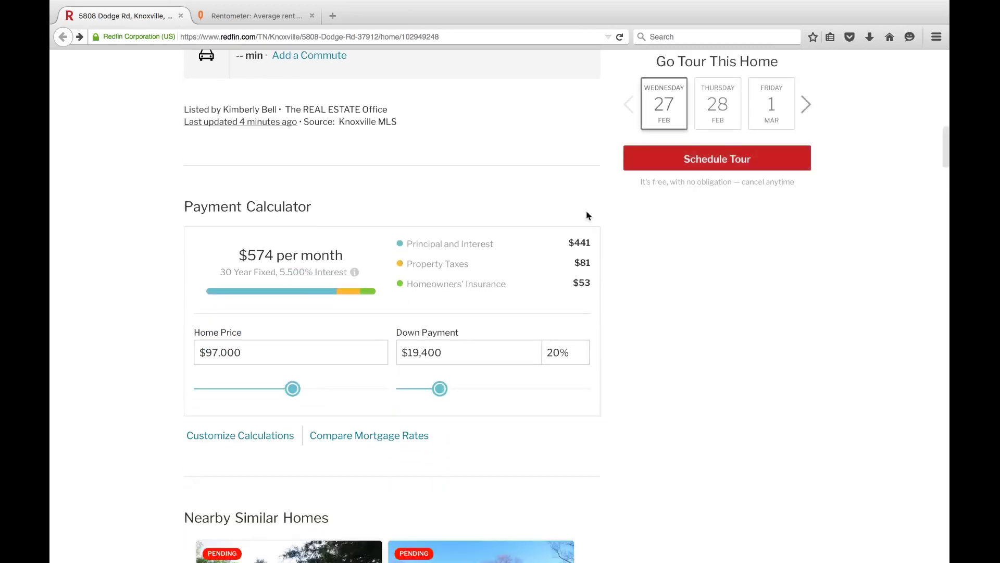
pyautogui.hotkey('ctrl', 'Left')
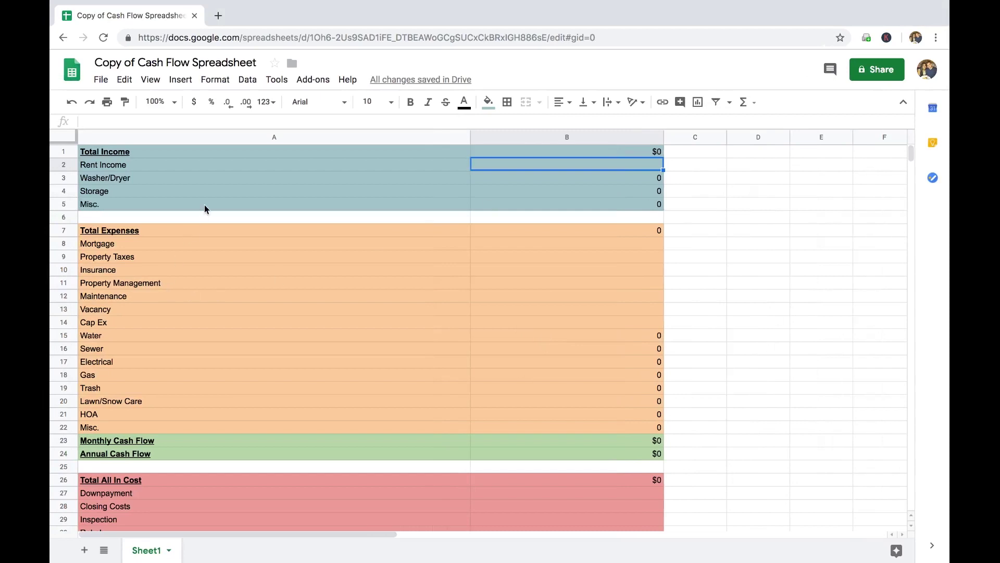
pyautogui.click(203, 217)
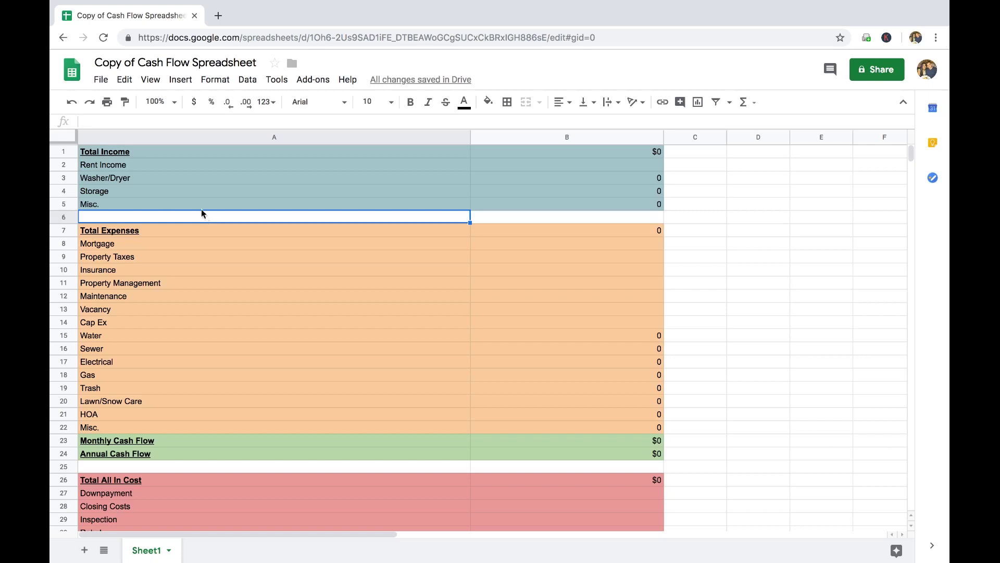
pyautogui.click(165, 166)
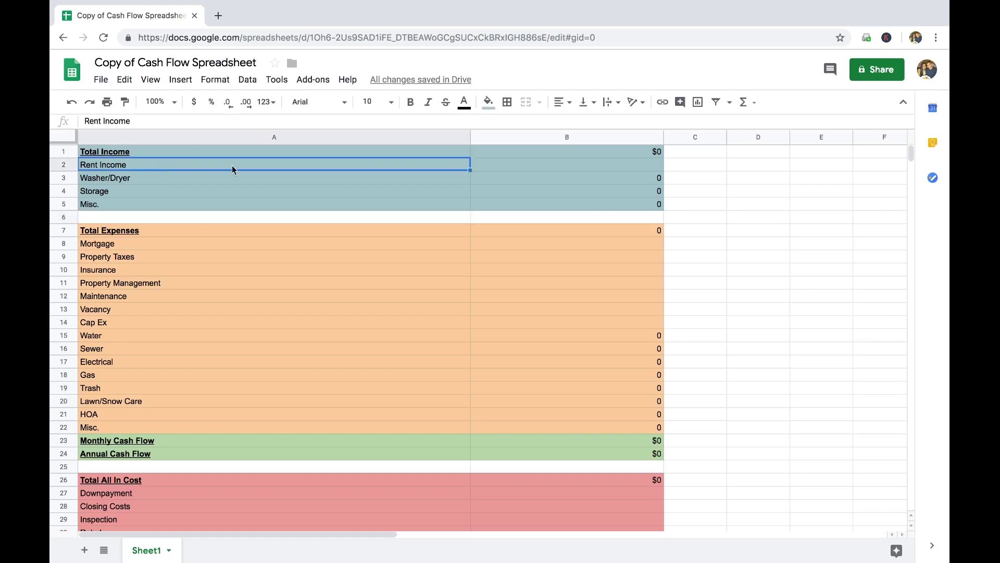
pyautogui.click(474, 164)
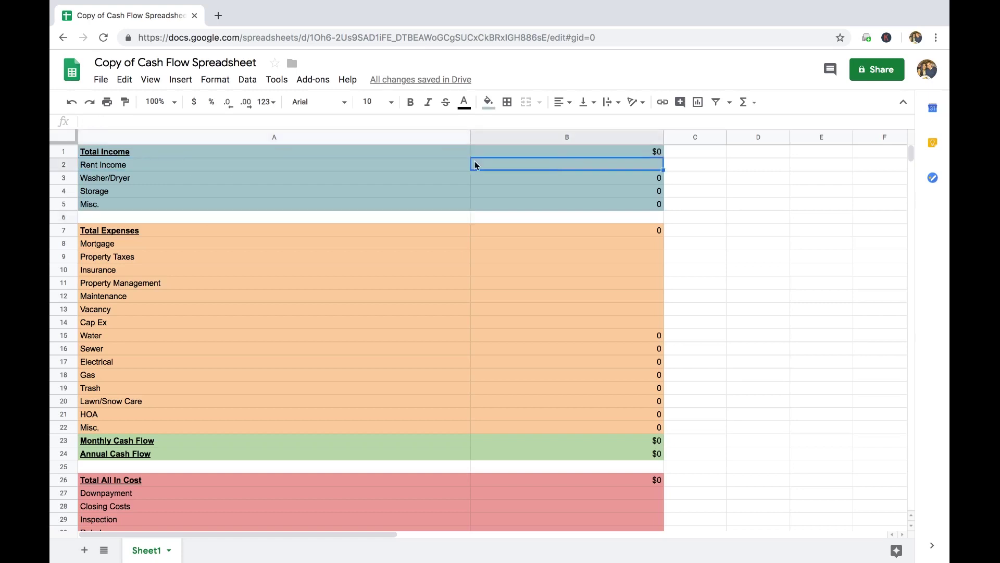
pyautogui.click(166, 258)
pyautogui.click(148, 340)
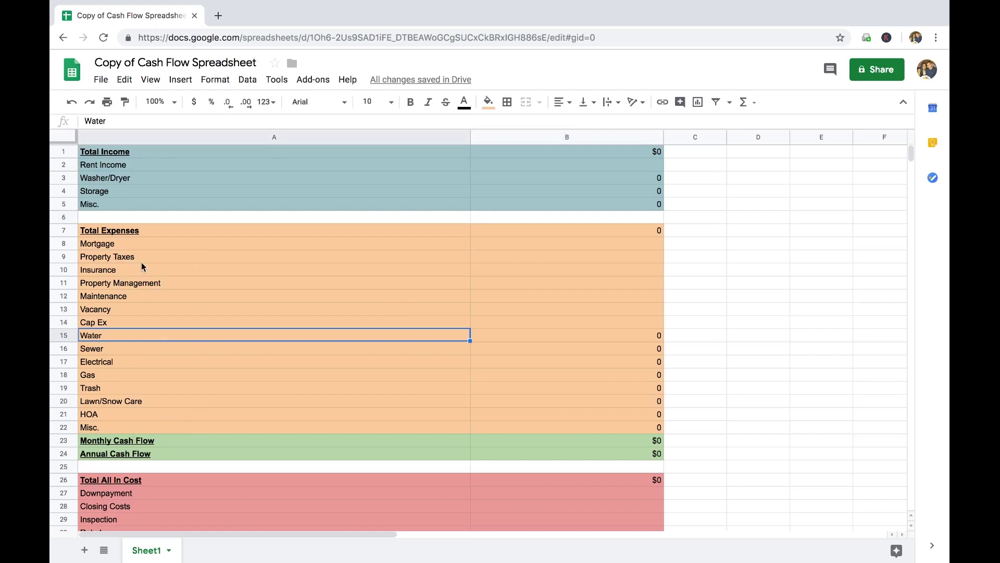
pyautogui.click(160, 469)
pyautogui.press('Down')
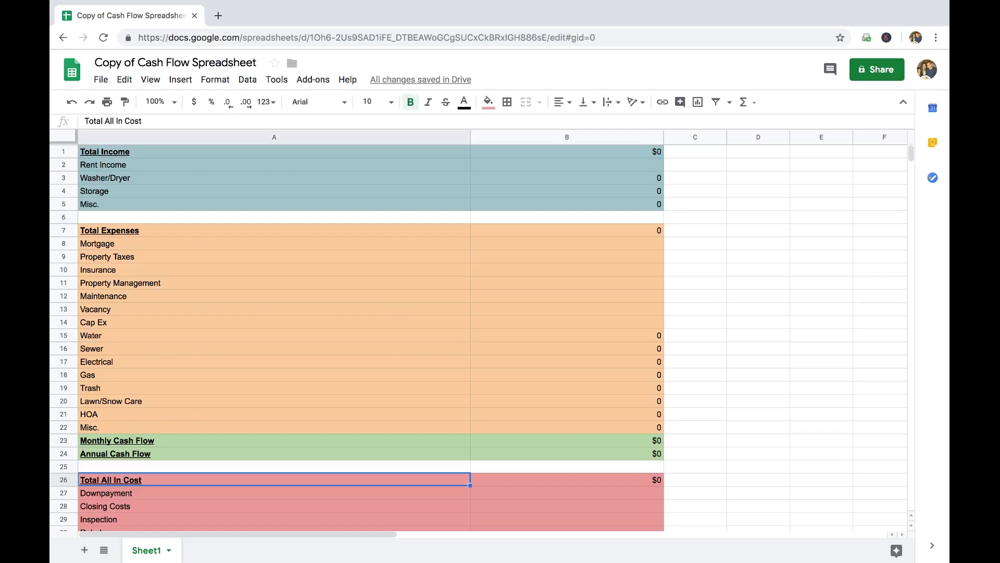
pyautogui.press('Down')
pyautogui.press('Down')
pyautogui.press('Down')
pyautogui.press('Down')
pyautogui.press('Down')
pyautogui.press('Down')
pyautogui.press('Down')
pyautogui.press('Down')
pyautogui.press('Down')
pyautogui.press('Down')
pyautogui.press('Down')
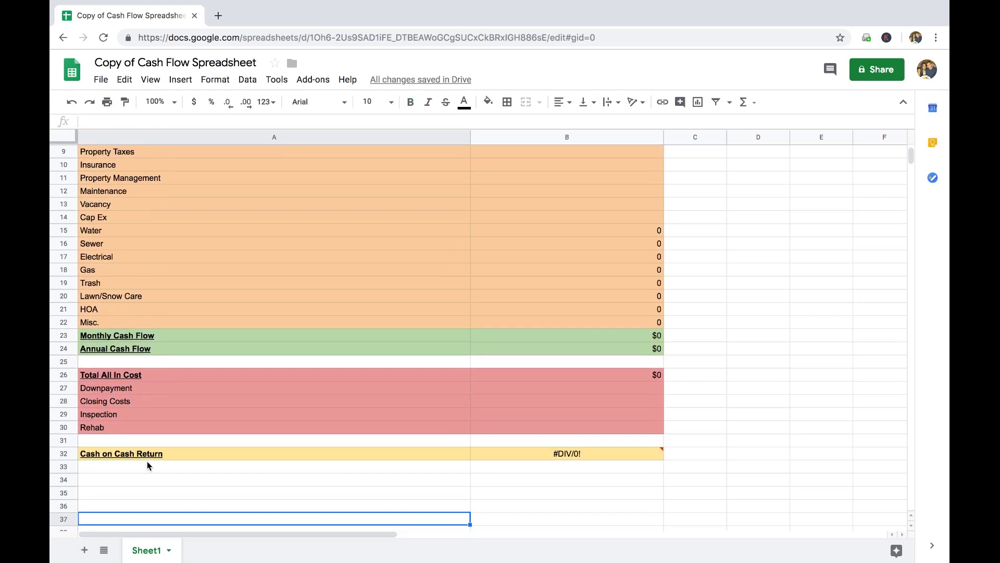
pyautogui.click(276, 477)
pyautogui.press('Right')
pyautogui.press('Right')
pyautogui.press('Right')
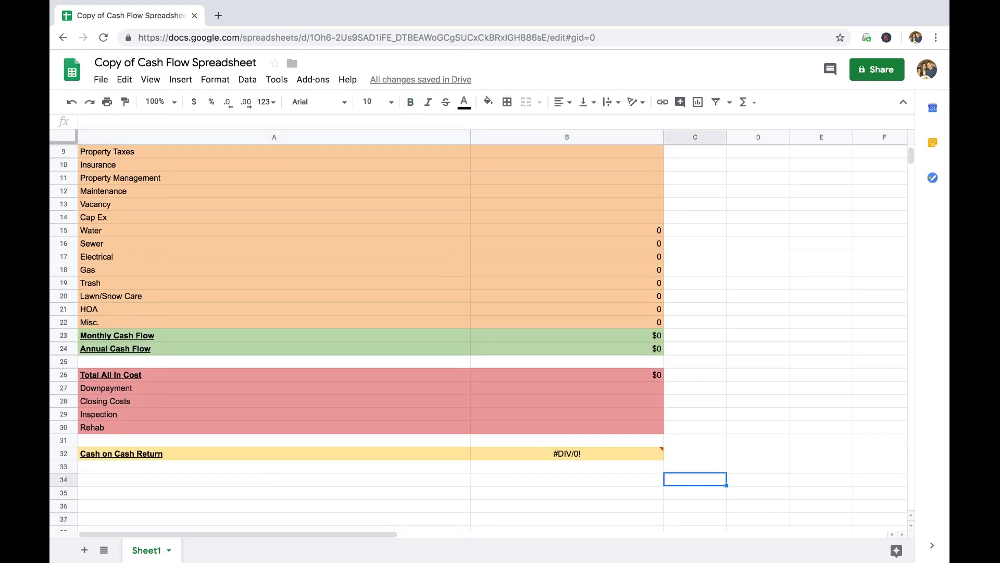
pyautogui.press('Up')
pyautogui.press('Up')
pyautogui.press('Up')
pyautogui.press('Up')
pyautogui.press('Up')
pyautogui.press('Up')
pyautogui.press('Up')
pyautogui.press('Up')
pyautogui.press('Up')
pyautogui.press('Up')
pyautogui.press('Up')
pyautogui.press('Up')
pyautogui.press('Up')
pyautogui.press('Up')
pyautogui.press('Up')
pyautogui.press('Up')
pyautogui.press('Up')
pyautogui.press('Up')
pyautogui.press('Up')
pyautogui.press('Up')
pyautogui.press('Up')
pyautogui.press('Up')
pyautogui.press('Up')
pyautogui.press('Up')
pyautogui.press('Up')
pyautogui.press('Up')
pyautogui.press('Up')
pyautogui.press('Up')
pyautogui.press('Up')
pyautogui.press('Up')
pyautogui.press('Up')
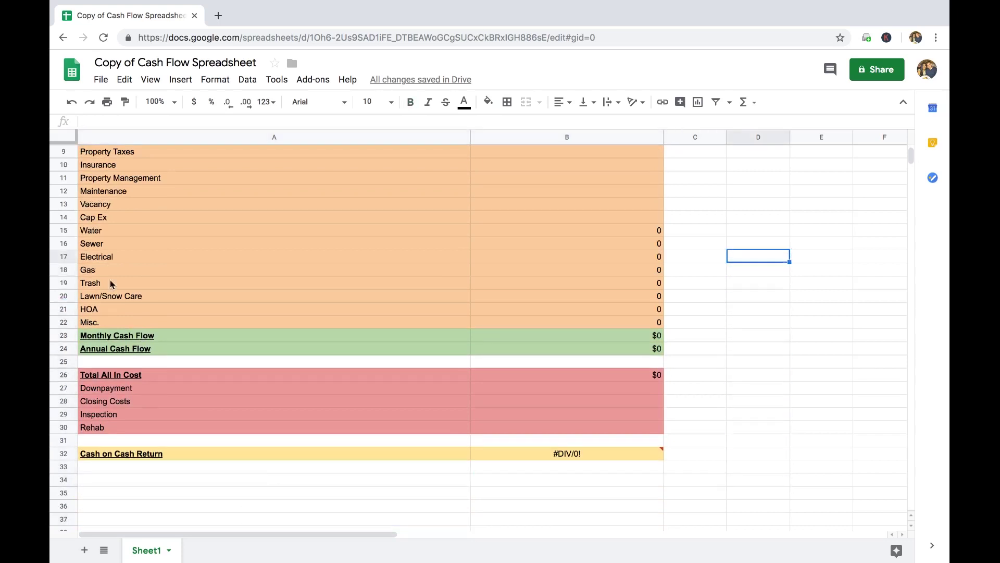
pyautogui.press('Left')
pyautogui.press('Left')
pyautogui.press('Left')
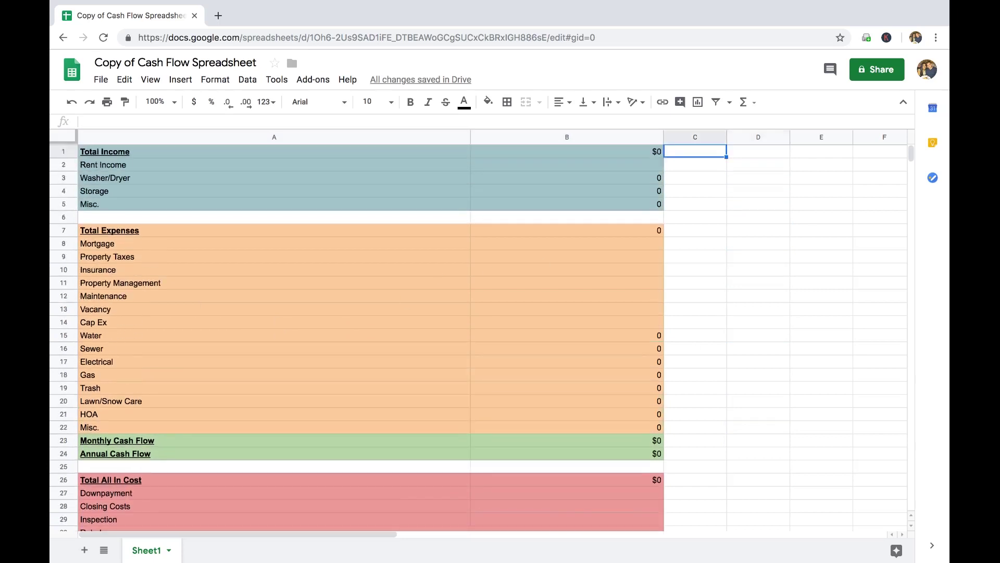
pyautogui.press('Down')
pyautogui.press('Right')
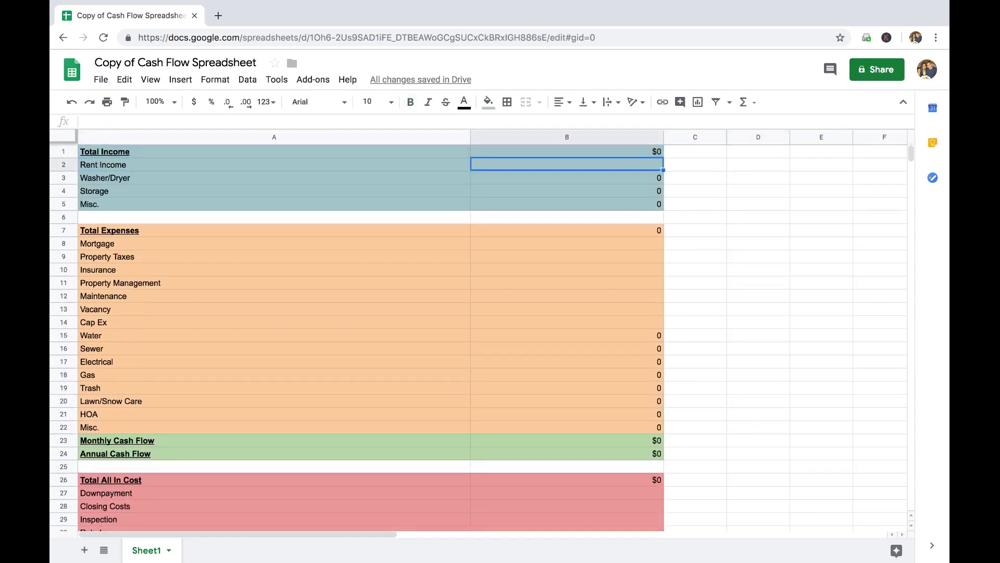
pyautogui.press('super+Right')
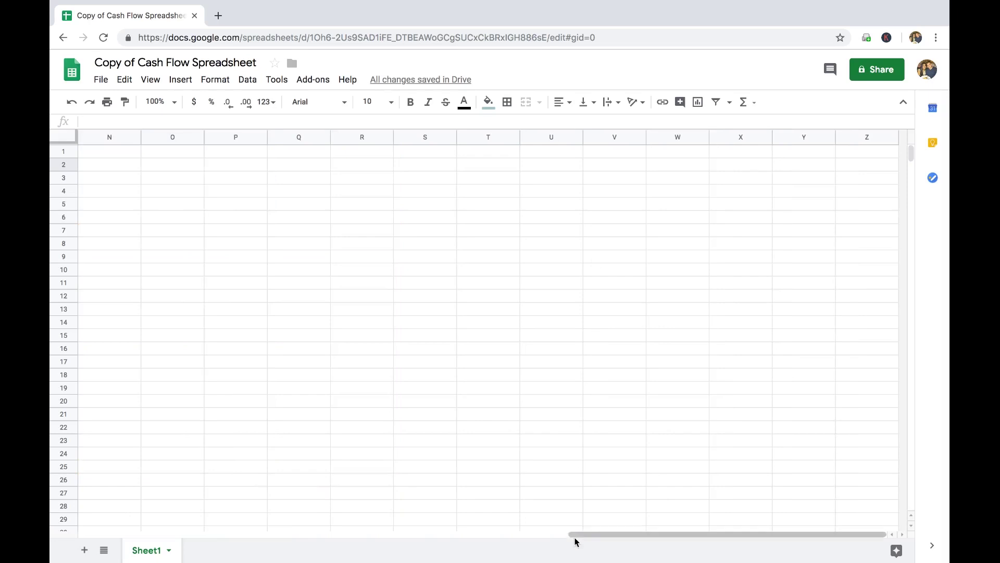
pyautogui.moveTo(588, 536); pyautogui.dragTo(160, 541)
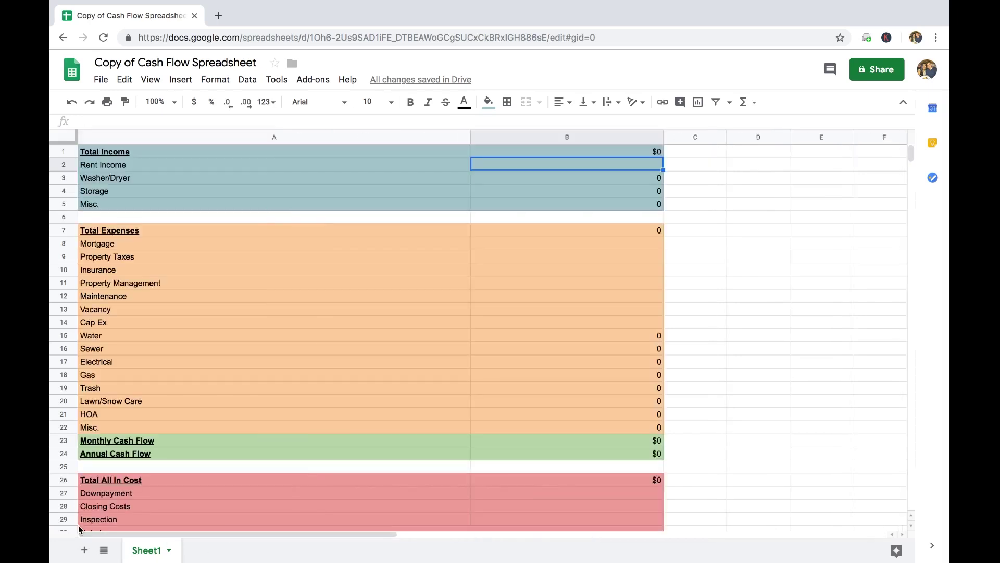
pyautogui.click(688, 215)
pyautogui.press('Up')
pyautogui.press('Up')
pyautogui.press('Up')
pyautogui.press('Up')
pyautogui.press('Left')
pyautogui.press('Left')
pyautogui.press('Right')
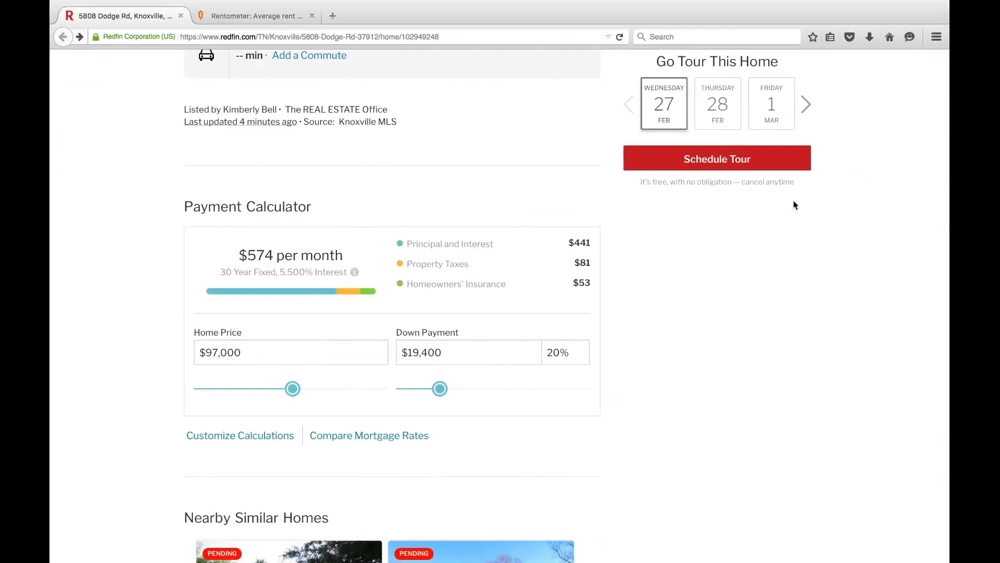
# Step: Bring up the Rentometer analysis with House/Duplex kept as the building type
pyautogui.click(241, 17)
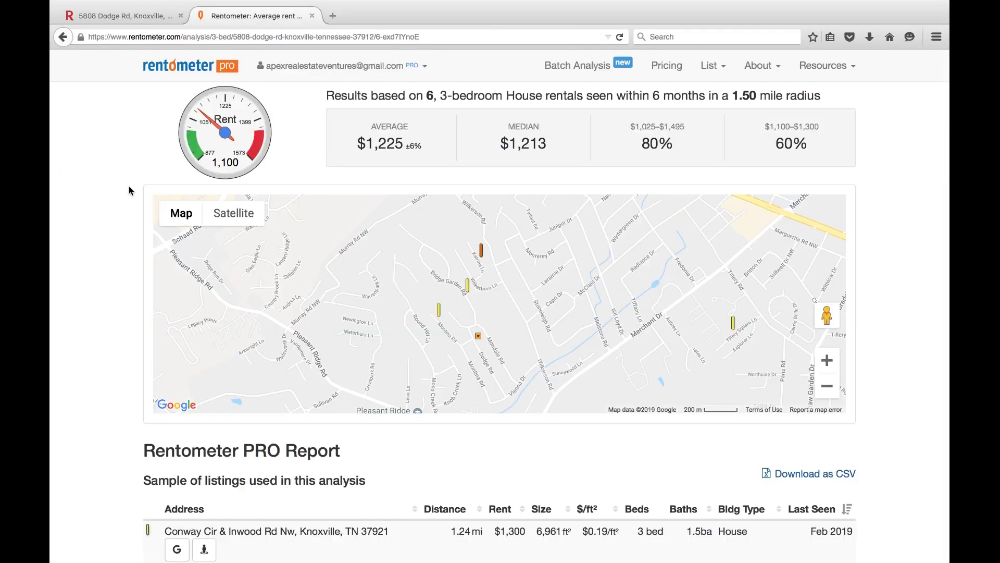
pyautogui.scroll(5, 501, 313)
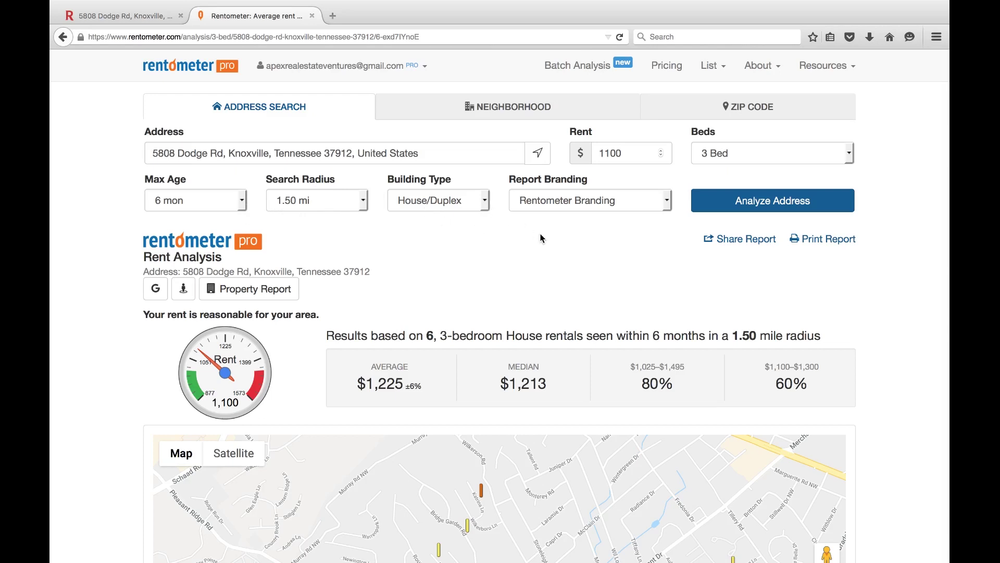
pyautogui.click(485, 201)
pyautogui.click(422, 243)
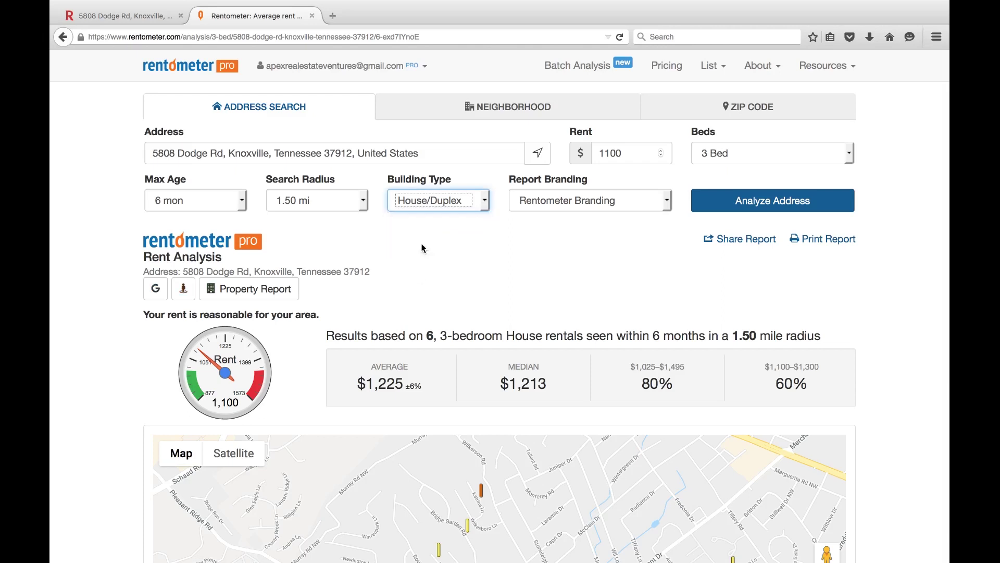
pyautogui.scroll(-2, 422, 243)
pyautogui.scroll(-4, 499, 307)
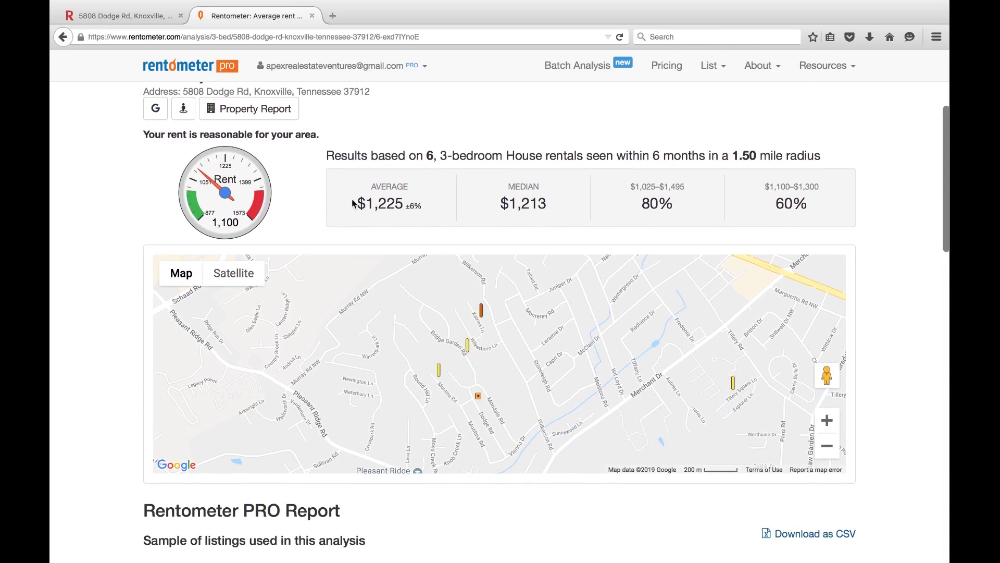
# Step: Note the 3-bed rent figures: $1,225 average and $1,213 median
pyautogui.moveTo(366, 190); pyautogui.dragTo(561, 214)
pyautogui.click(561, 214)
pyautogui.moveTo(372, 188); pyautogui.dragTo(425, 207)
pyautogui.click(425, 208)
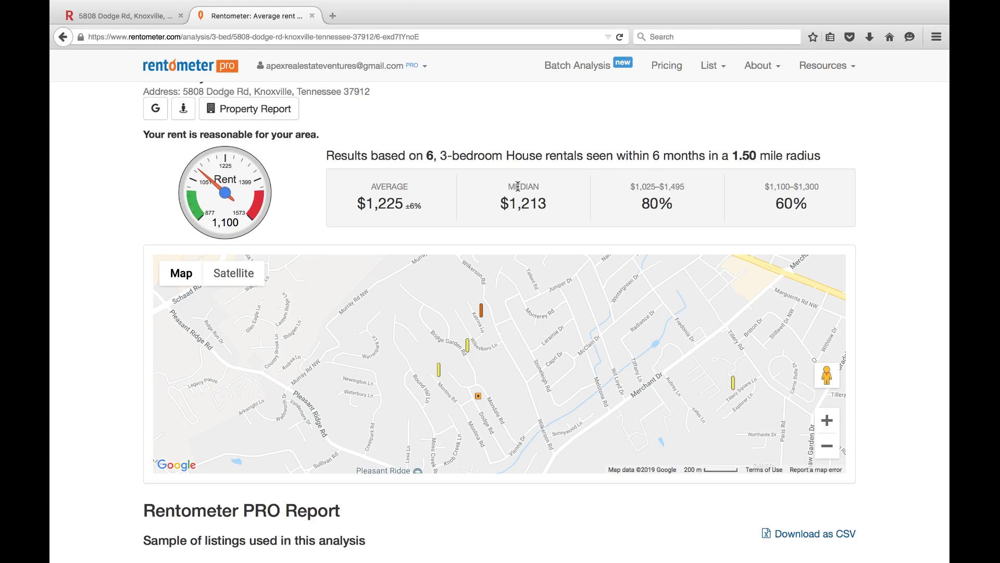
pyautogui.doubleClick(560, 208)
pyautogui.click(561, 208)
pyautogui.scroll(-3, 911, 329)
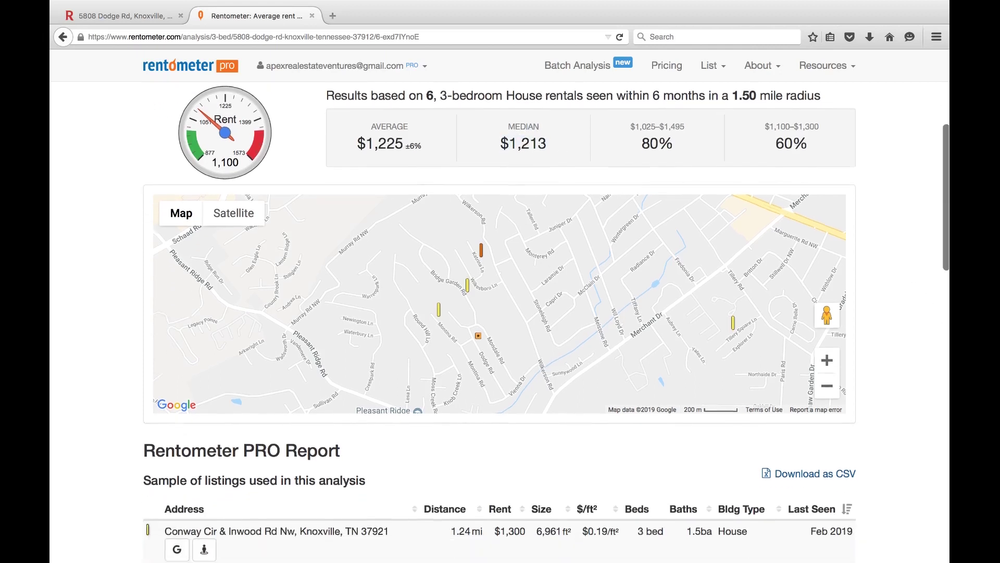
pyautogui.scroll(2, 492, 304)
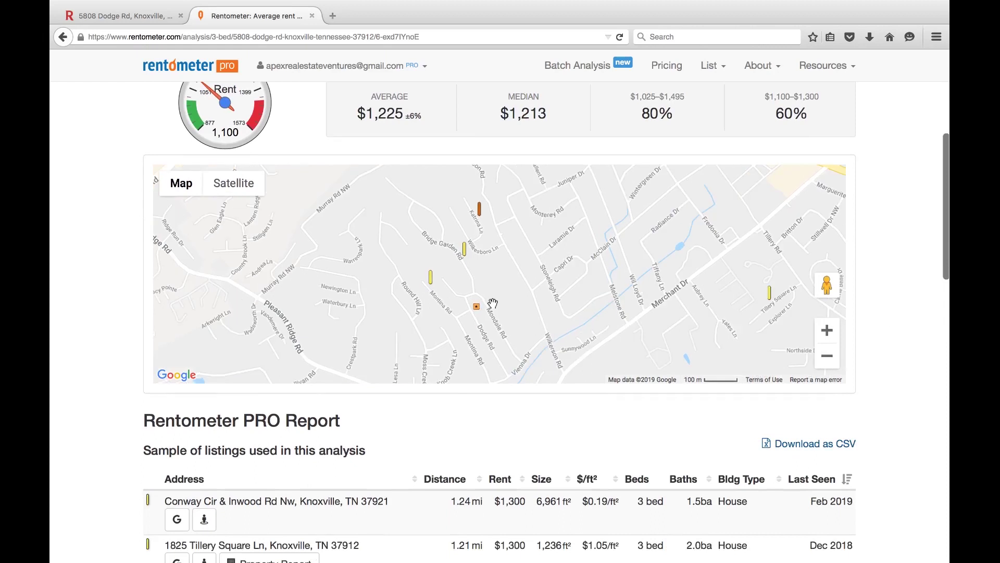
pyautogui.click(463, 314)
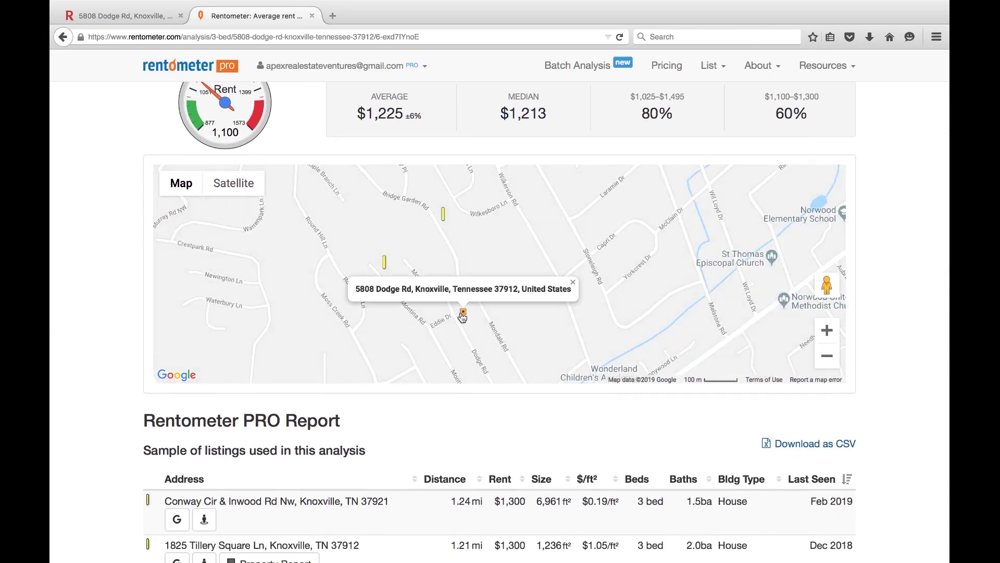
pyautogui.click(573, 283)
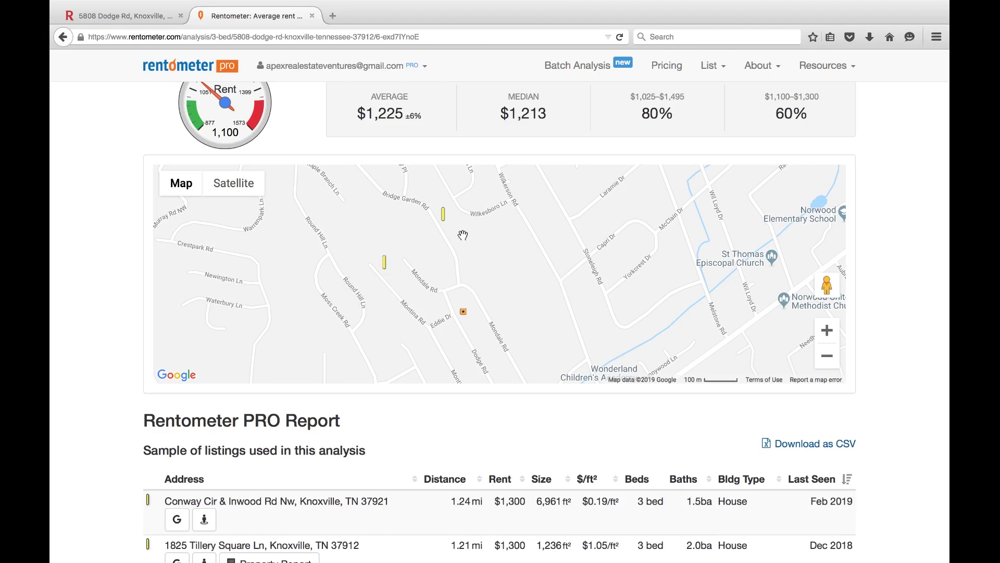
pyautogui.click(385, 263)
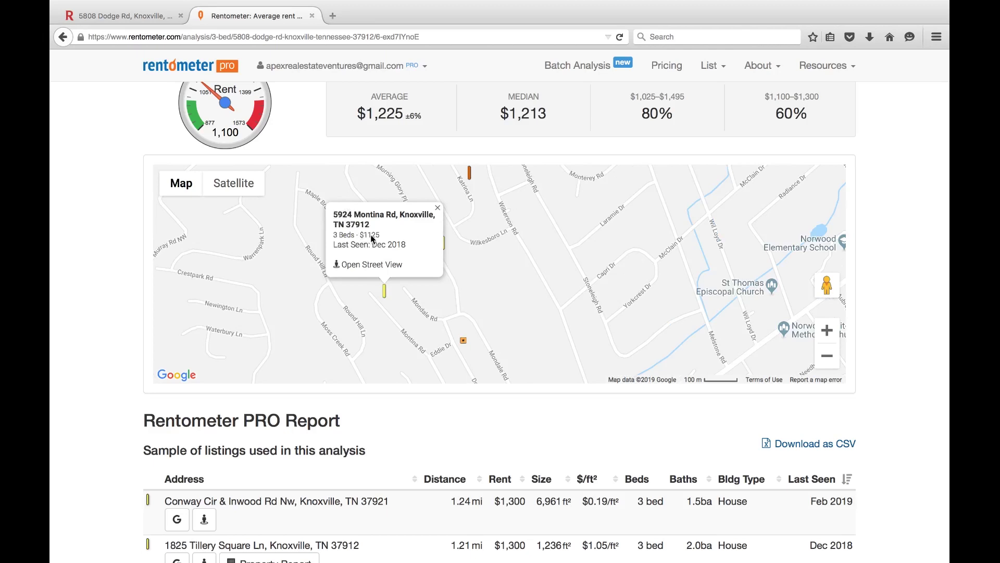
pyautogui.click(437, 208)
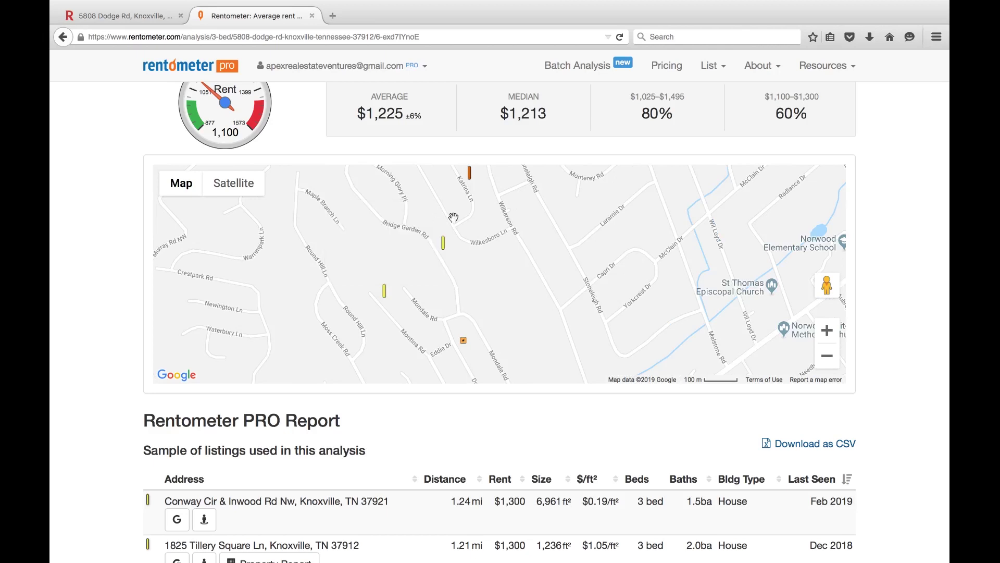
pyautogui.click(443, 246)
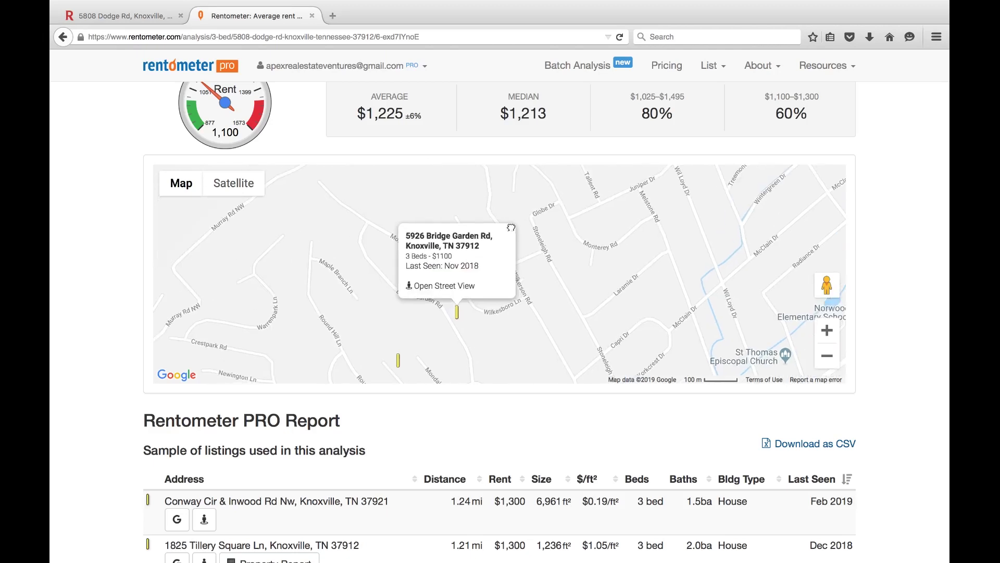
pyautogui.click(554, 242)
pyautogui.moveTo(513, 307)
pyautogui.mouseDown()
pyautogui.moveTo(467, 281)
pyautogui.moveTo(479, 295)
pyautogui.mouseUp()
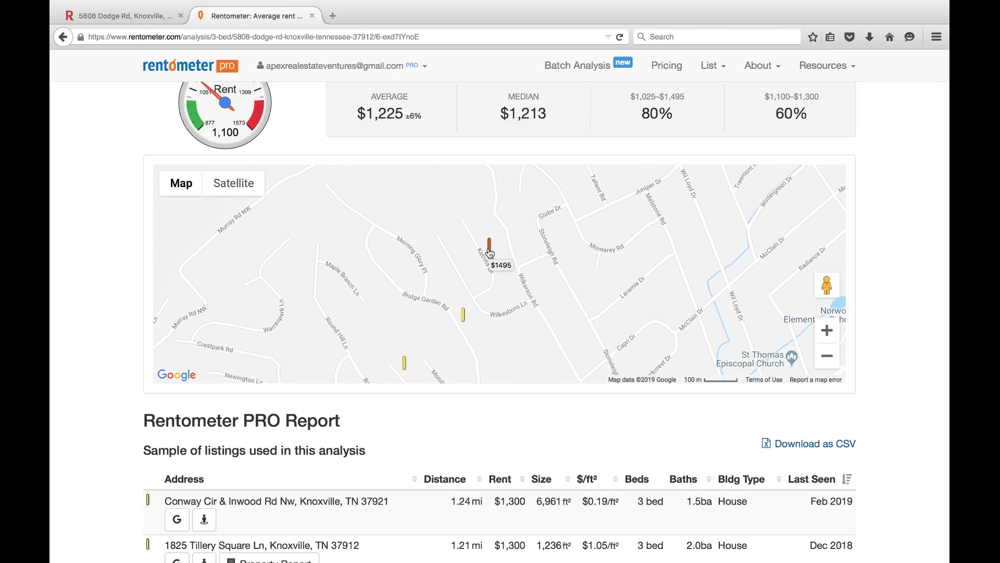
pyautogui.click(490, 253)
pyautogui.click(490, 250)
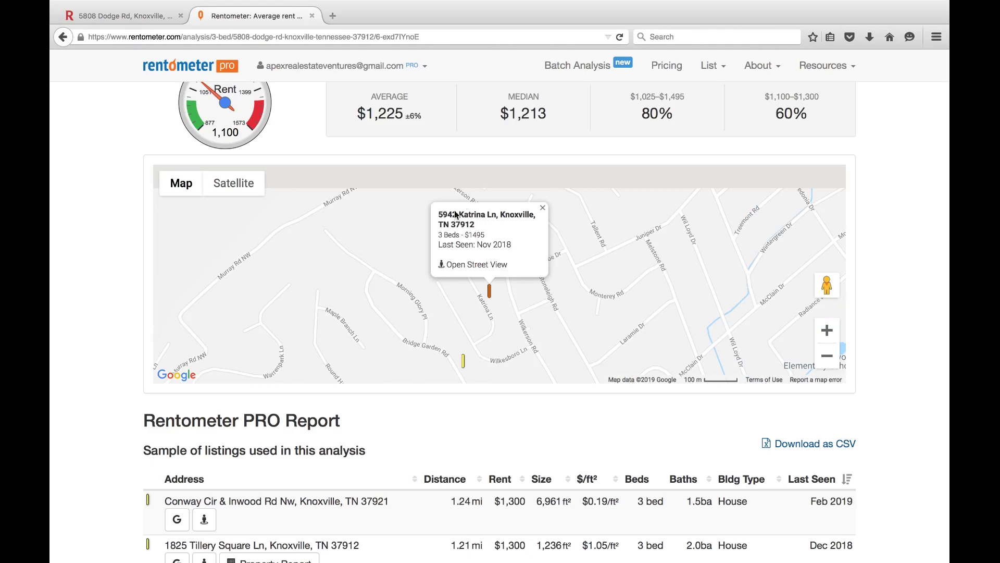
pyautogui.moveTo(441, 221); pyautogui.dragTo(492, 239)
pyautogui.click(492, 238)
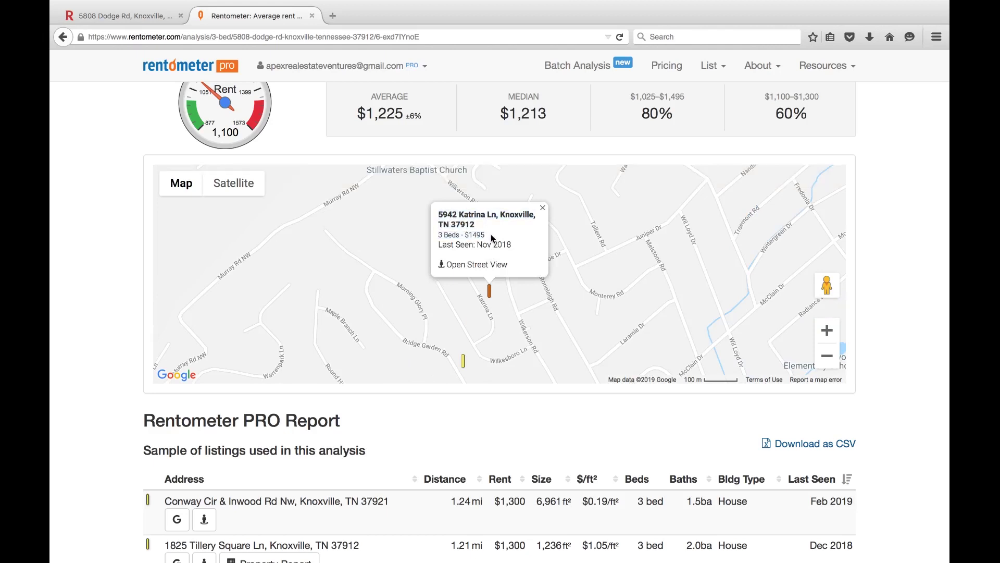
pyautogui.moveTo(477, 327); pyautogui.dragTo(501, 264)
pyautogui.click(828, 360)
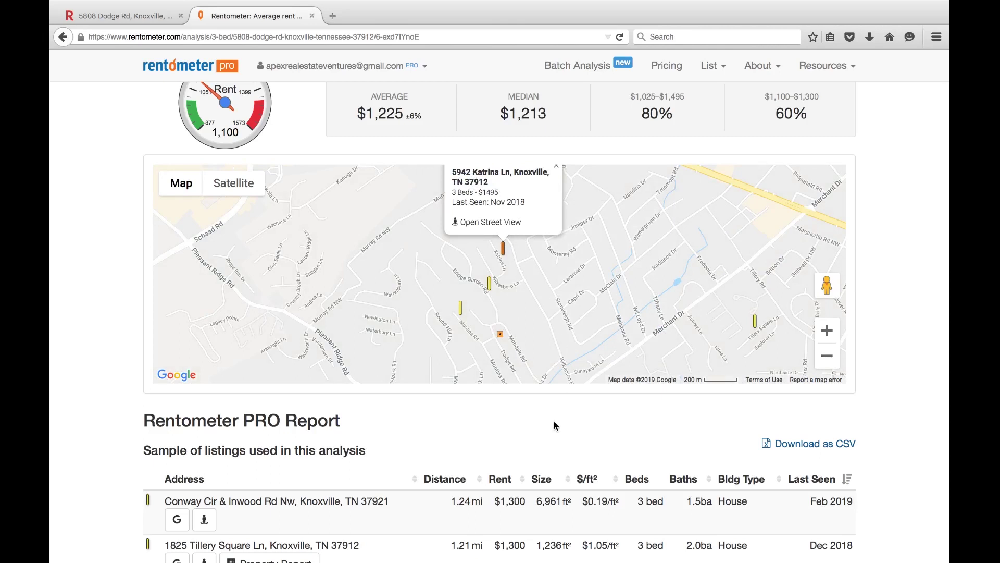
pyautogui.moveTo(491, 293)
pyautogui.moveTo(453, 172); pyautogui.dragTo(492, 183)
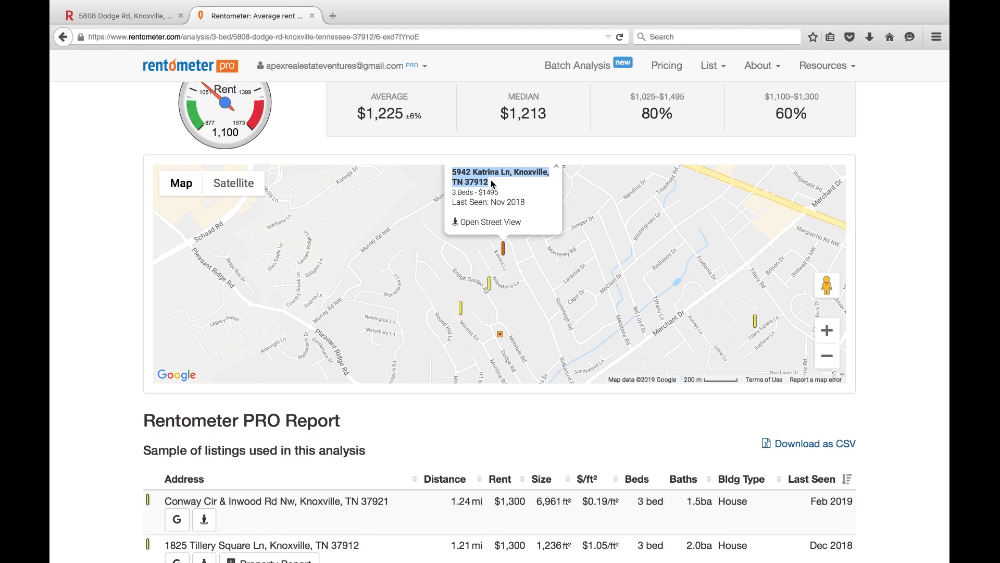
pyautogui.click(491, 183)
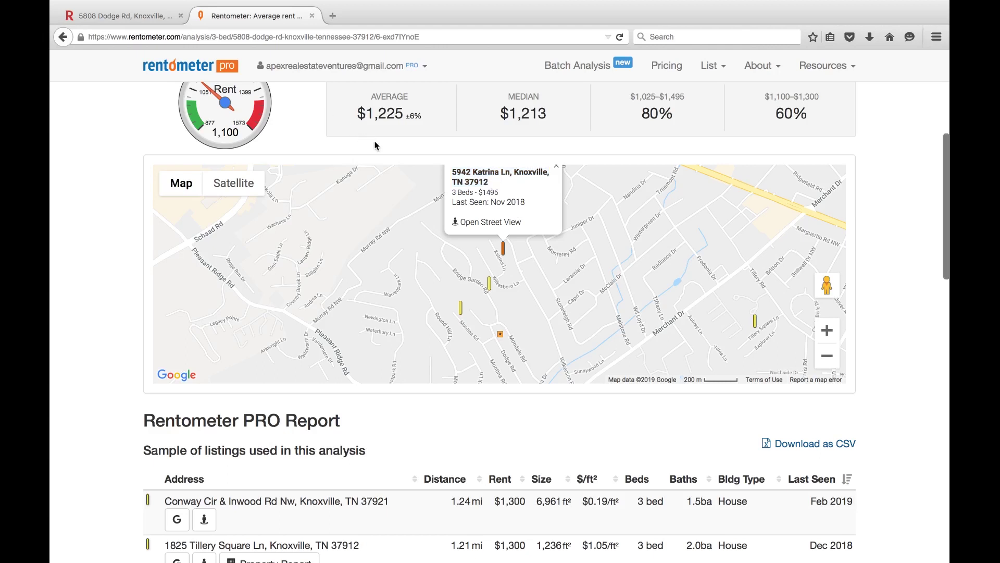
pyautogui.click(490, 284)
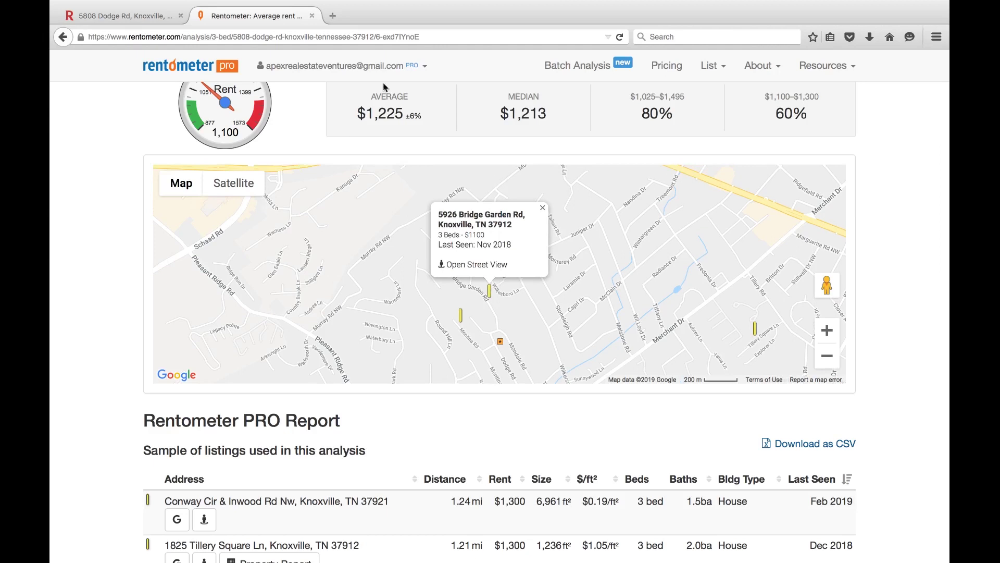
# Step: Return to the Redfin listing's $574-per-month Payment Calculator
pyautogui.click(155, 16)
pyautogui.moveTo(532, 213); pyautogui.dragTo(520, 92)
pyautogui.click(558, 168)
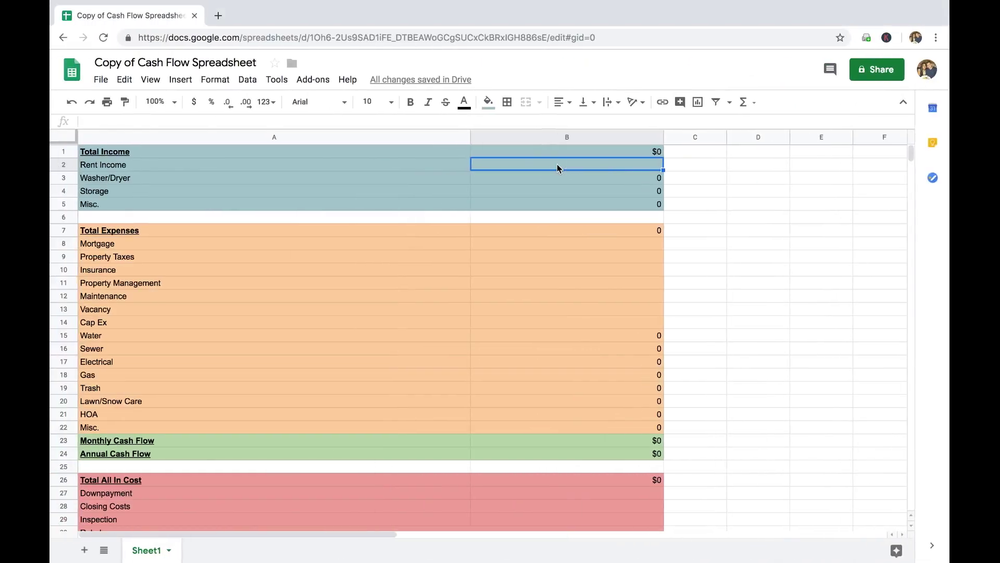
# Step: Enter $1,100 as the monthly rent income
pyautogui.write('1,100')
pyautogui.press('Return')
pyautogui.press('Down')
pyautogui.press('Down')
pyautogui.press('Down')
pyautogui.press('Down')
pyautogui.press('Left')
pyautogui.press('Down')
pyautogui.press('Right')
pyautogui.press('Down')
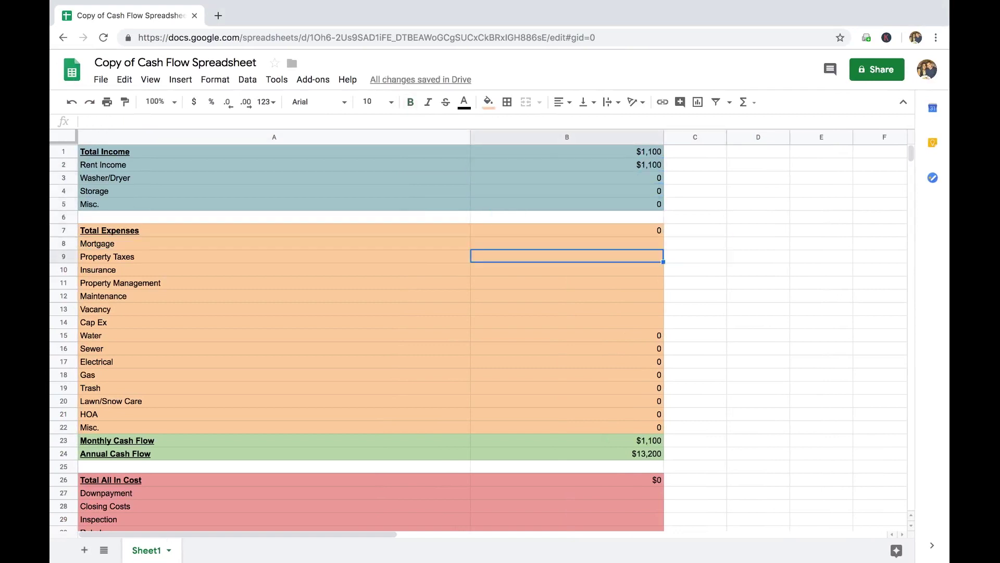
pyautogui.press('Up')
# Step: Record a 441 mortgage payment from Redfin's 5.500% principal-and-interest breakdown
pyautogui.hotkey('ctrl', 'Right')
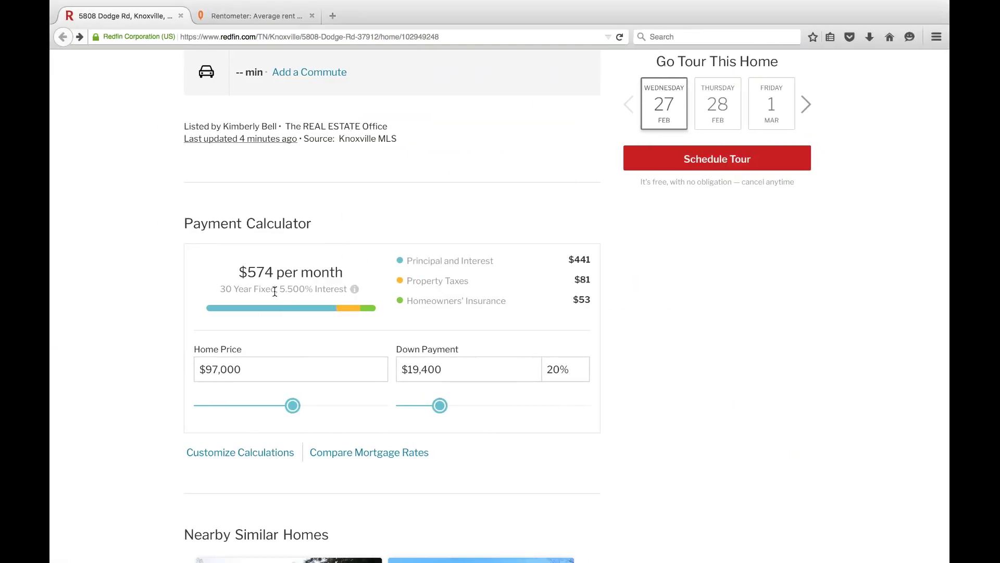
pyautogui.moveTo(278, 290); pyautogui.dragTo(346, 291)
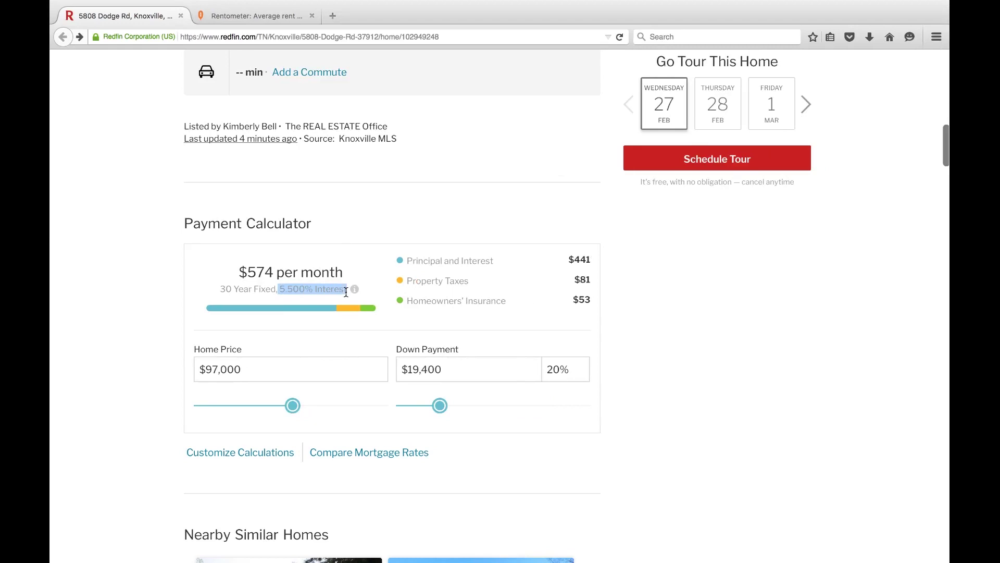
pyautogui.click(346, 292)
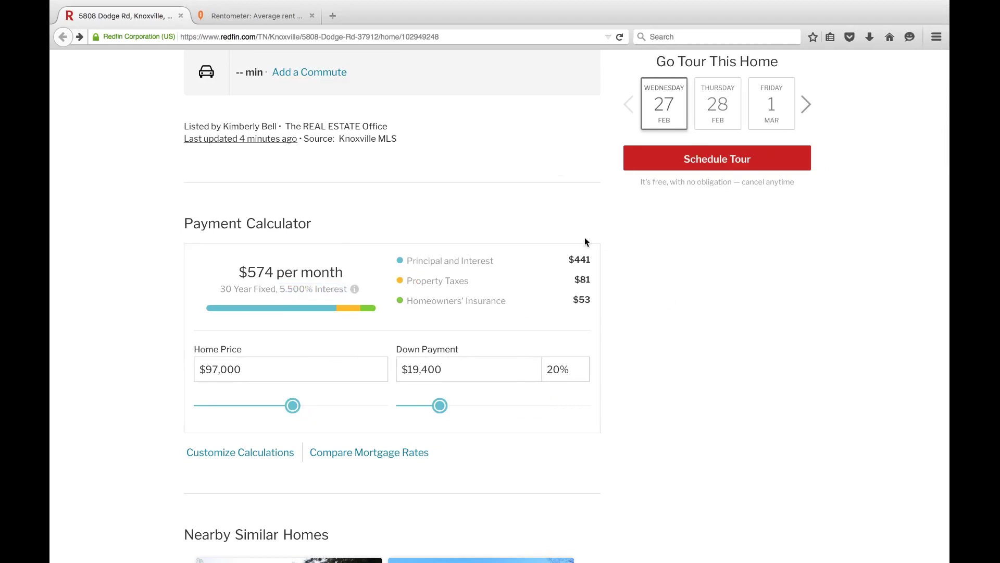
pyautogui.moveTo(404, 261); pyautogui.dragTo(592, 258)
pyautogui.click(592, 258)
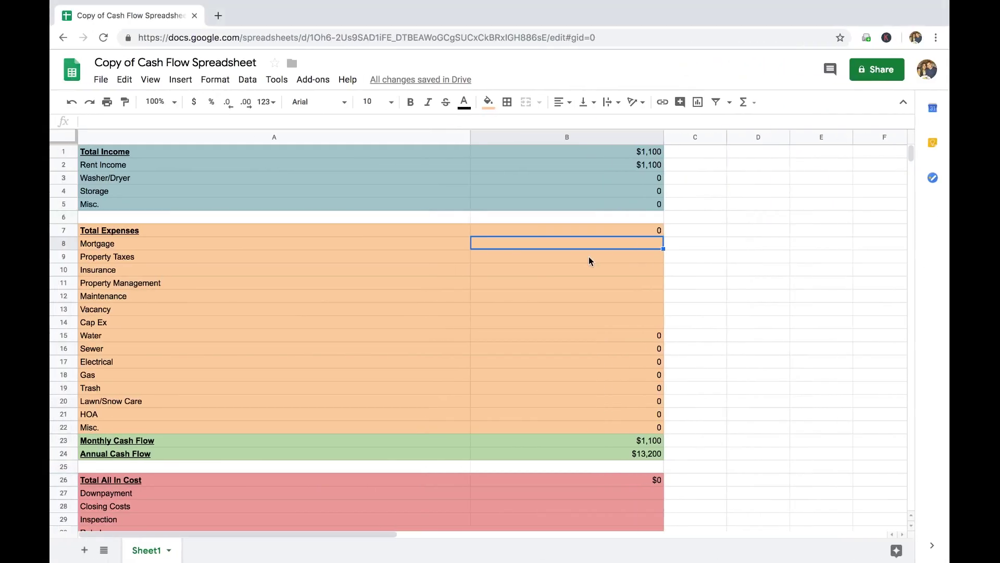
pyautogui.write('441')
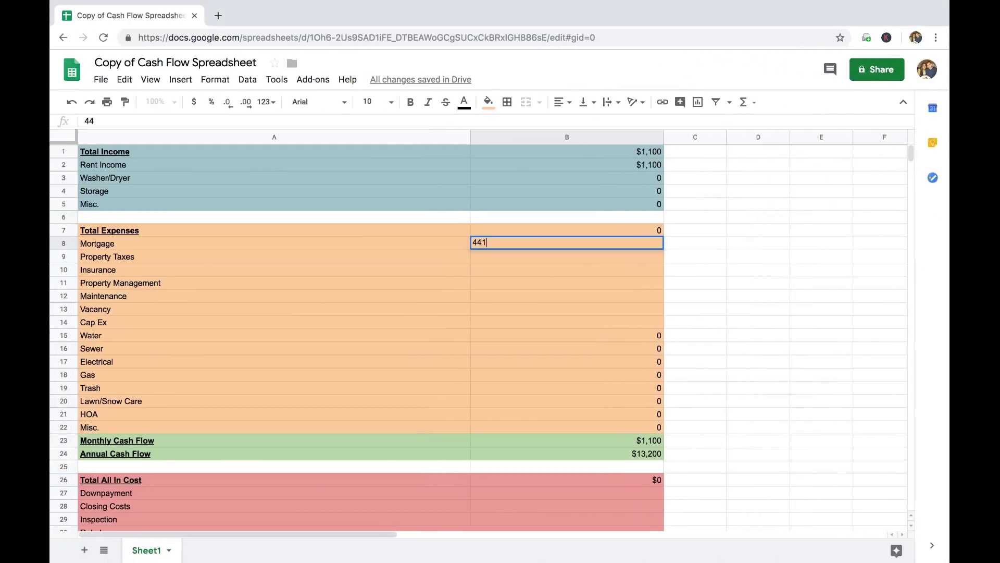
pyautogui.press('Return')
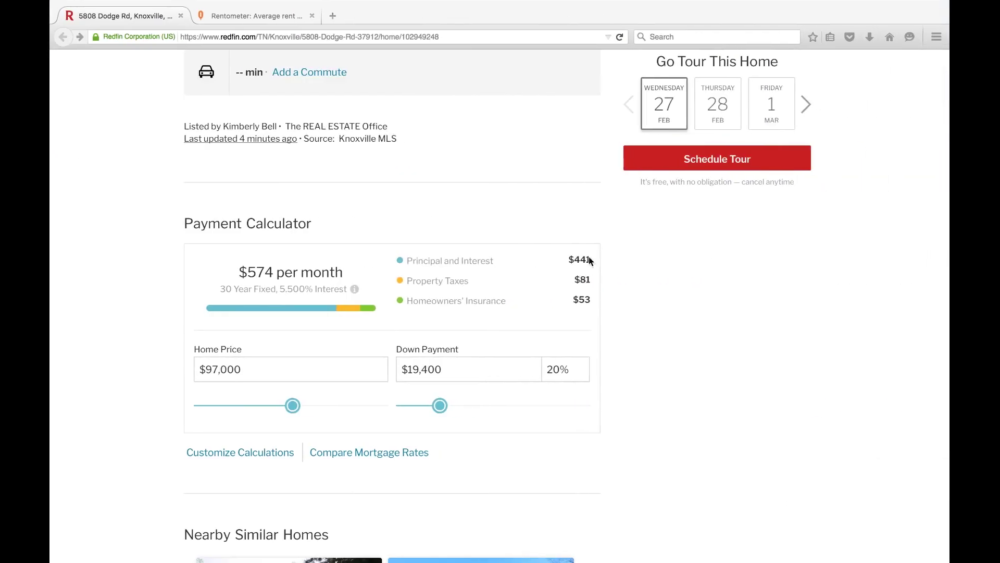
pyautogui.hotkey('ctrl', 'Left')
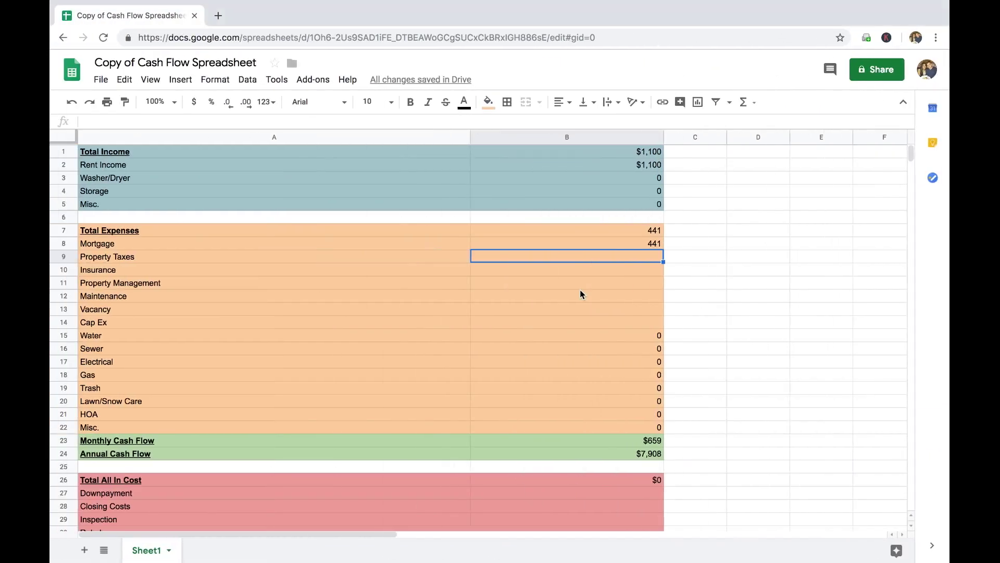
# Step: Enter 81 for Property Taxes and 53 for Insurance
pyautogui.write('81')
pyautogui.press('Return')
pyautogui.write('53')
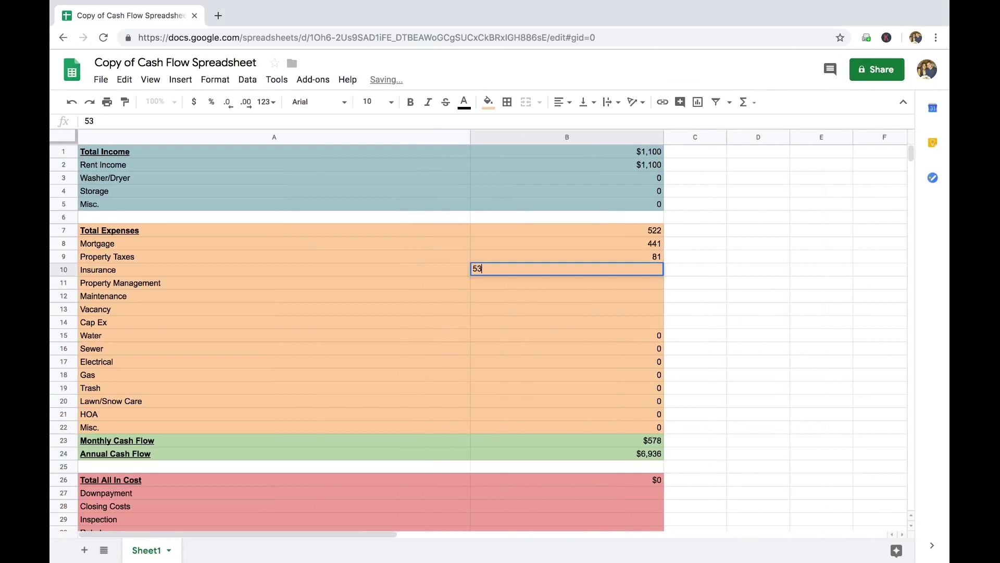
pyautogui.press('Return')
# Step: Verify the tax and homeowners' insurance amounts against Redfin's payment breakdown
pyautogui.hotkey('ctrl', 'Right')
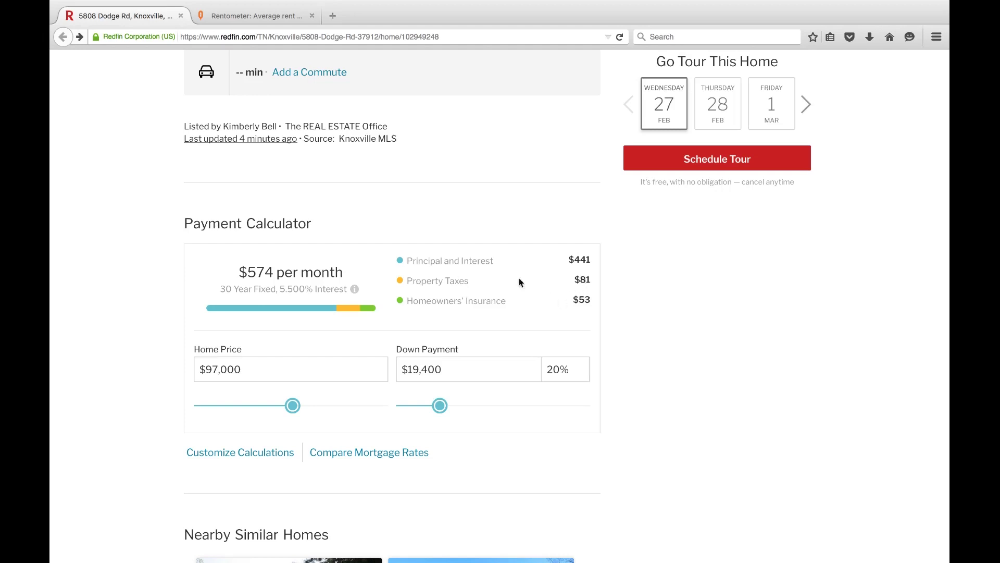
pyautogui.moveTo(419, 303); pyautogui.dragTo(498, 297)
pyautogui.click(506, 304)
pyautogui.moveTo(596, 300)
pyautogui.mouseDown()
pyautogui.moveTo(566, 277)
pyautogui.moveTo(598, 298)
pyautogui.mouseUp()
pyautogui.click(573, 280)
pyautogui.click(592, 297)
pyautogui.click(566, 277)
pyautogui.click(599, 298)
pyautogui.hotkey('ctrl', 'Left')
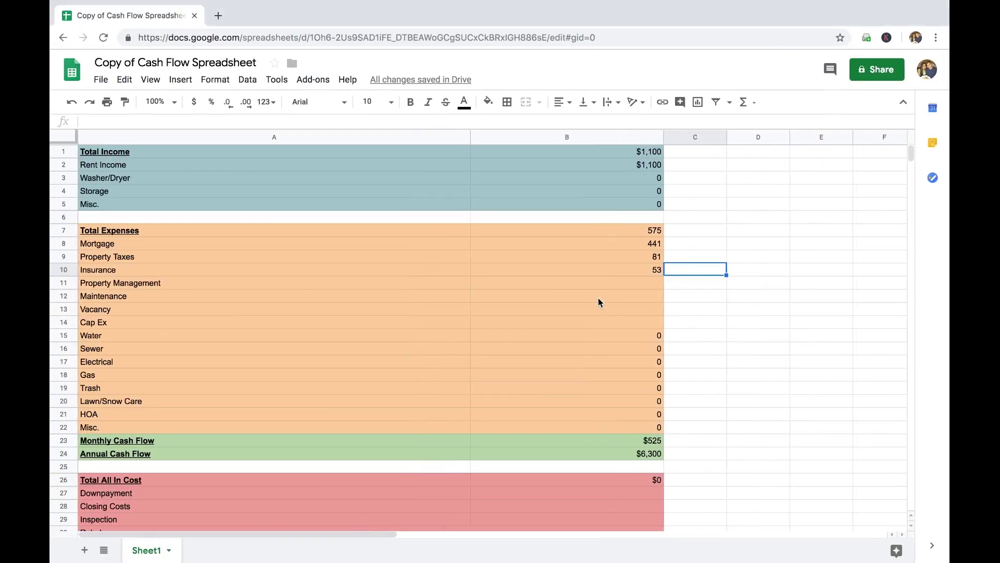
pyautogui.click(621, 285)
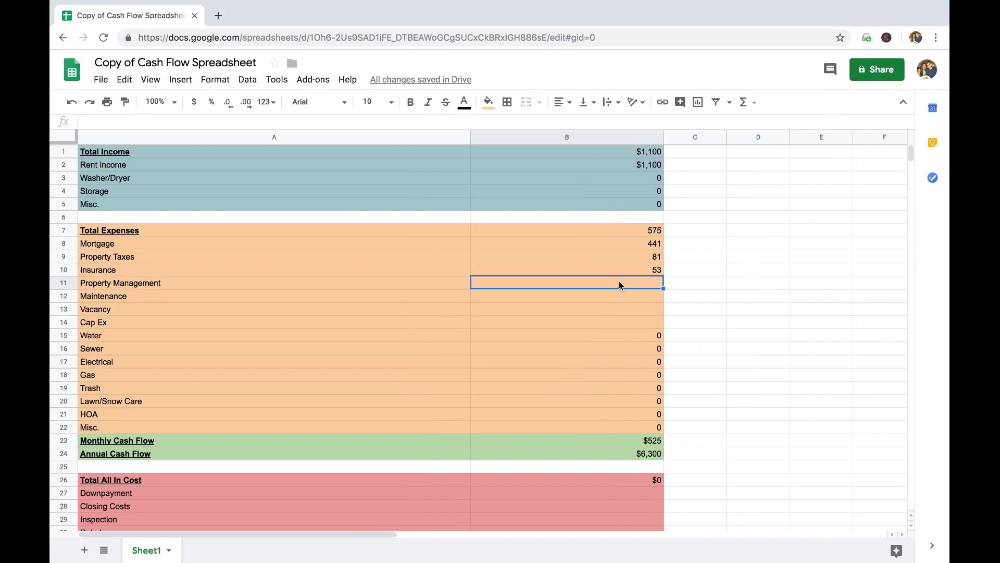
# Step: Enter 110 for Property Management
pyautogui.write('110')
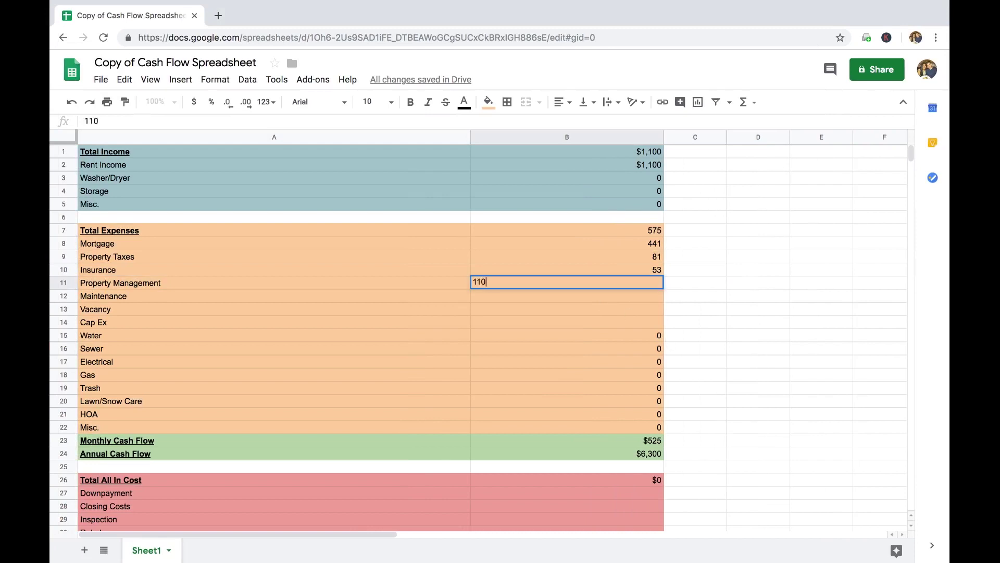
pyautogui.press('Return')
pyautogui.press('Up')
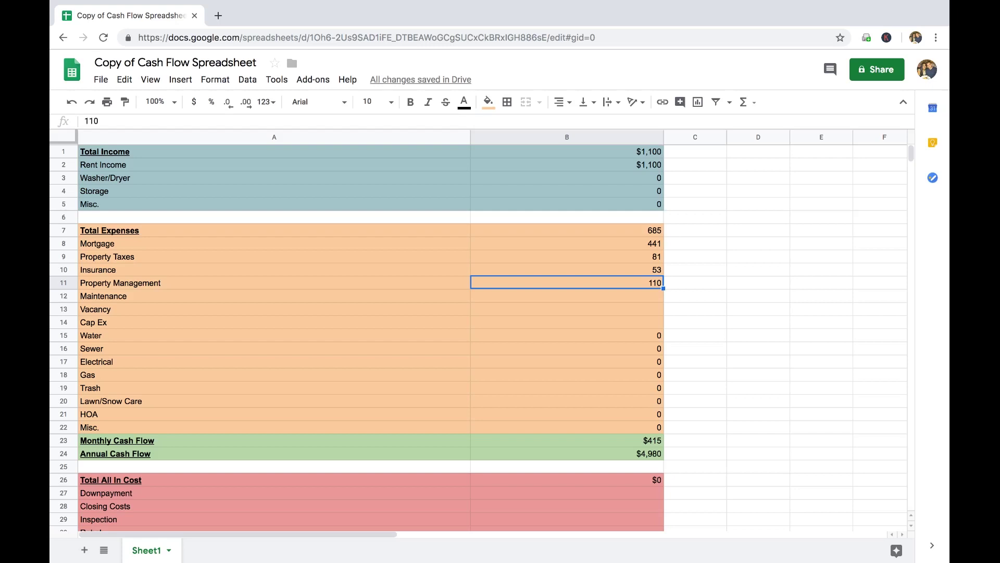
# Step: Enter 77 for Maintenance, bringing monthly cash flow to $338
pyautogui.click(567, 296)
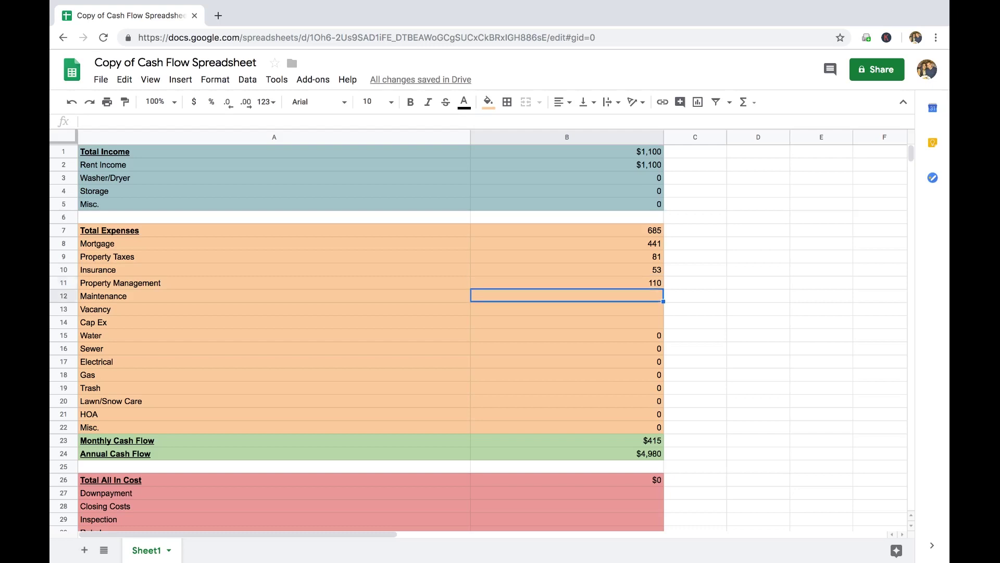
pyautogui.click(274, 296)
pyautogui.click(567, 296)
pyautogui.click(274, 296)
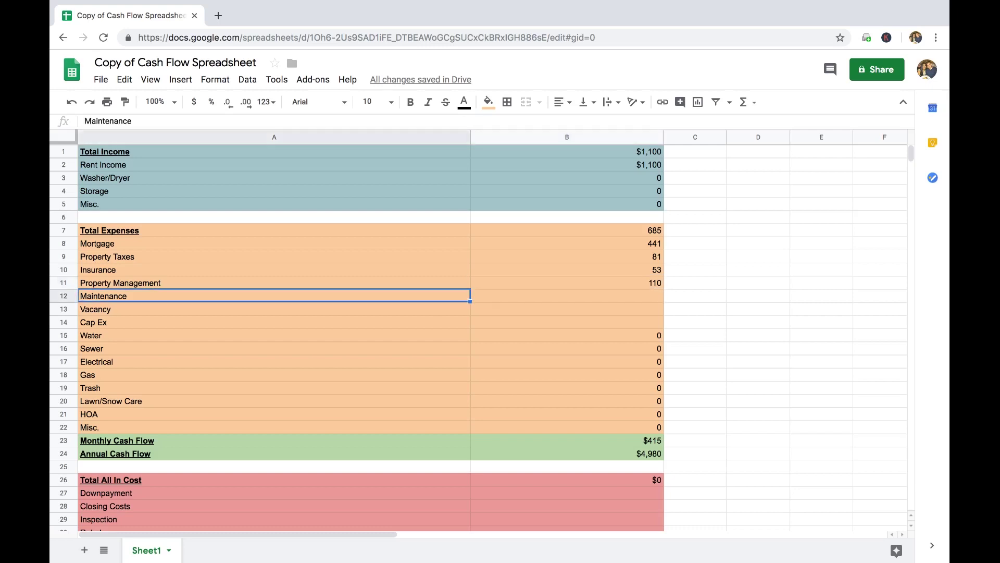
pyautogui.click(566, 295)
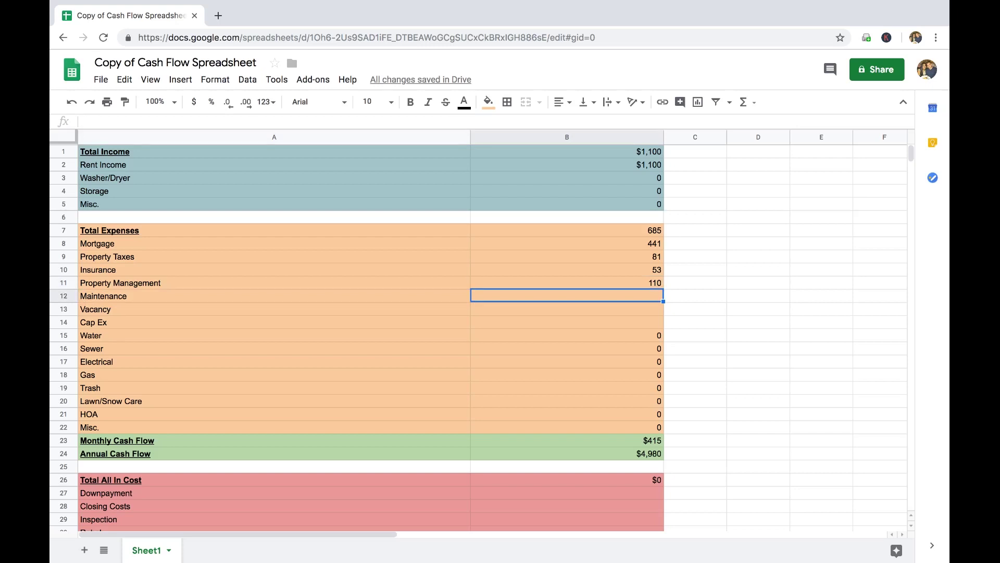
pyautogui.write('77')
pyautogui.press('Return')
pyautogui.press('Down')
pyautogui.press('Up')
pyautogui.press('Left')
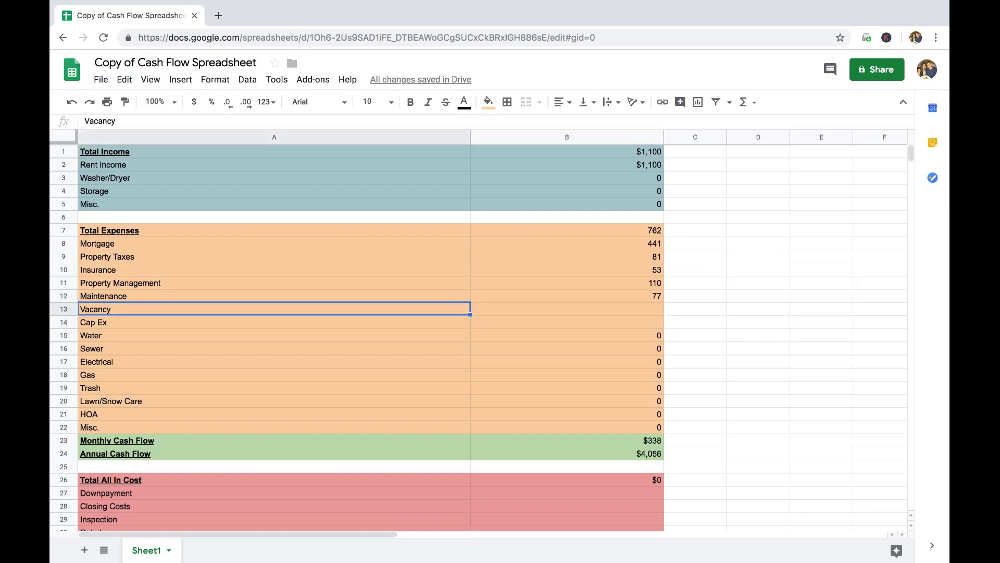
# Step: Enter Vacancy of 88 and Cap Ex of 77
pyautogui.click(566, 309)
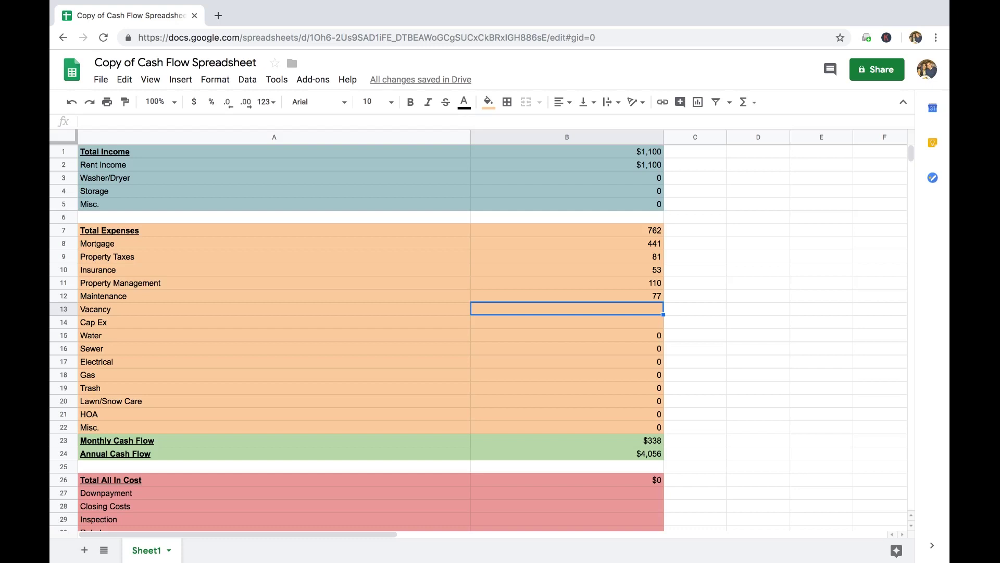
pyautogui.write('88')
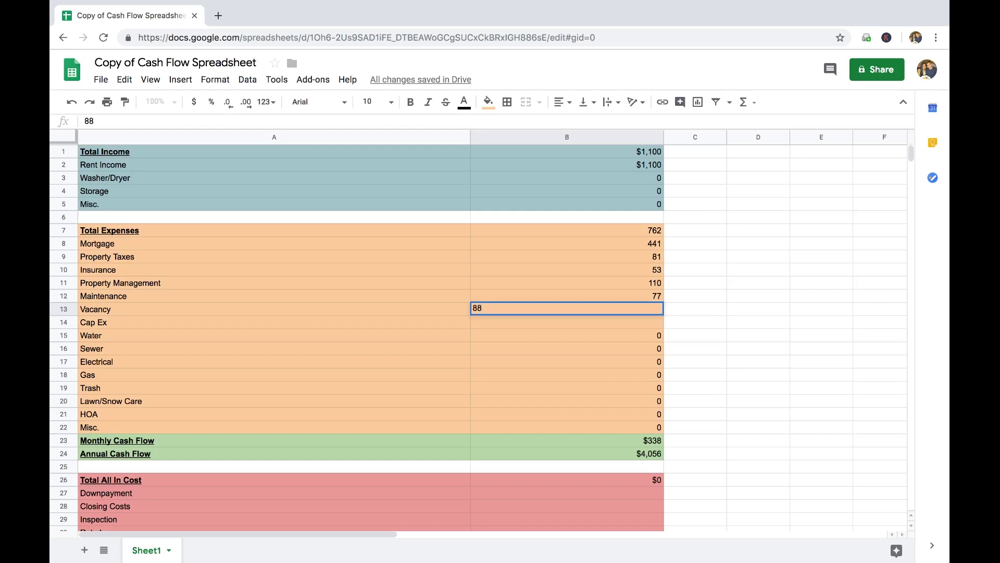
pyautogui.press('Return')
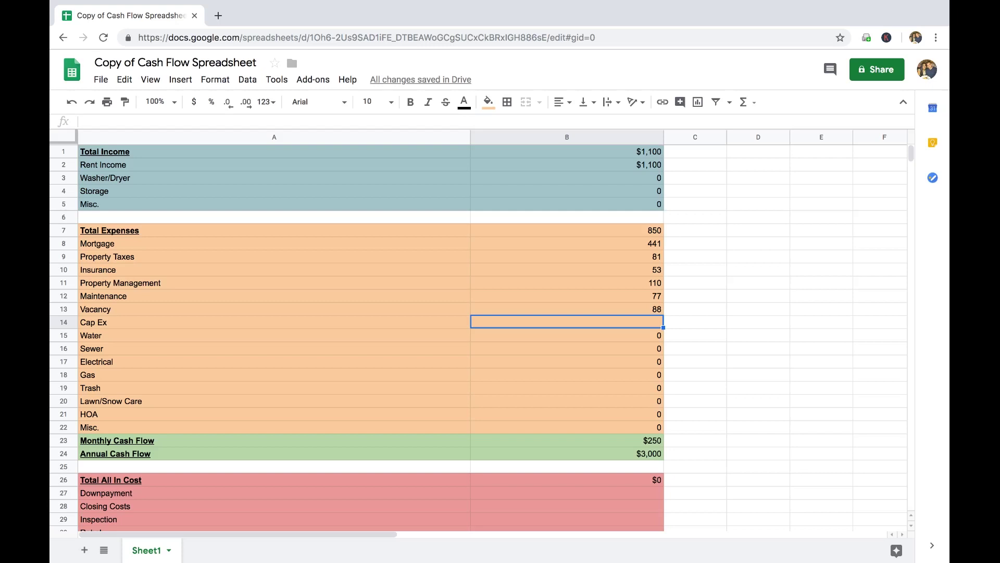
pyautogui.write('77')
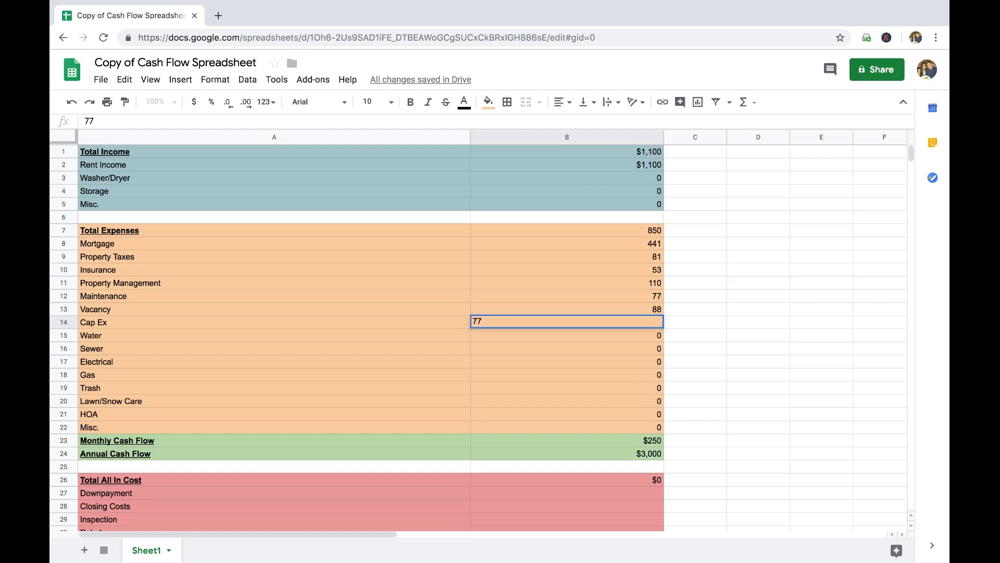
pyautogui.press('Return')
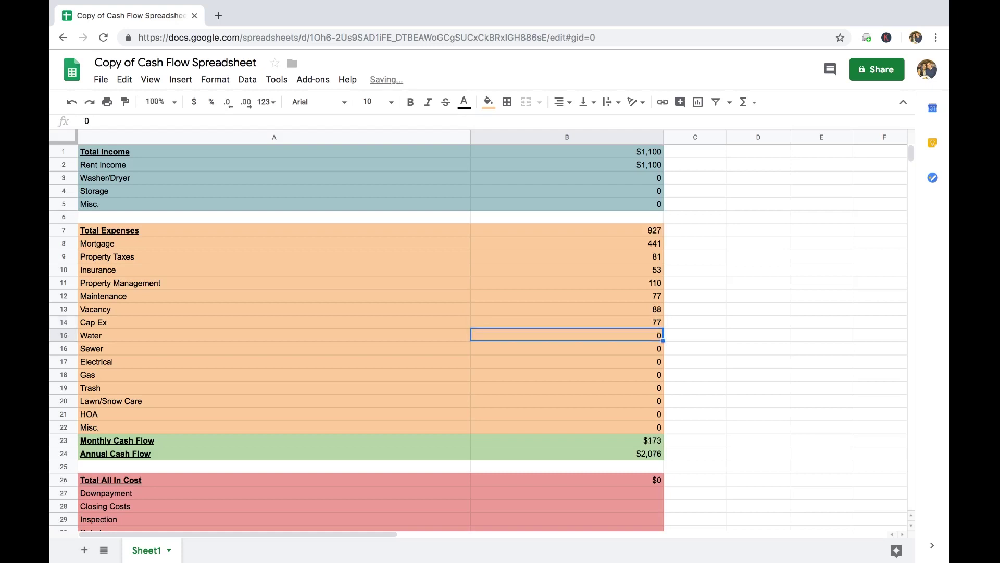
# Step: Review the utility rows (Water, Electrical, Gas, Trash, Lawn/Snow Care, HOA, Misc.), leaving them at 0
pyautogui.press('Left')
pyautogui.press('Down')
pyautogui.press('Down')
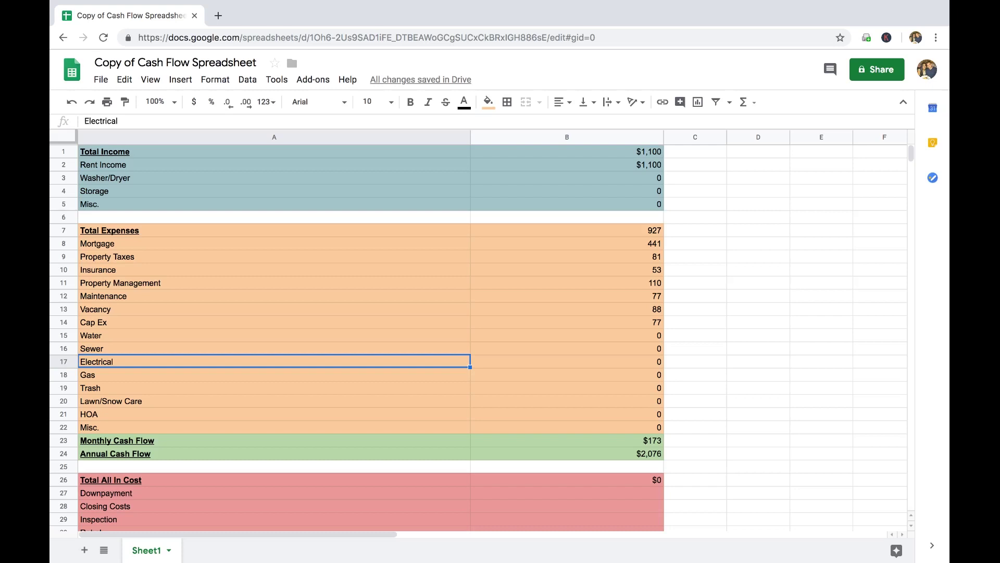
pyautogui.press('Up')
pyautogui.press('Up')
pyautogui.press('Down')
pyautogui.press('Down')
pyautogui.press('Down')
pyautogui.press('Down')
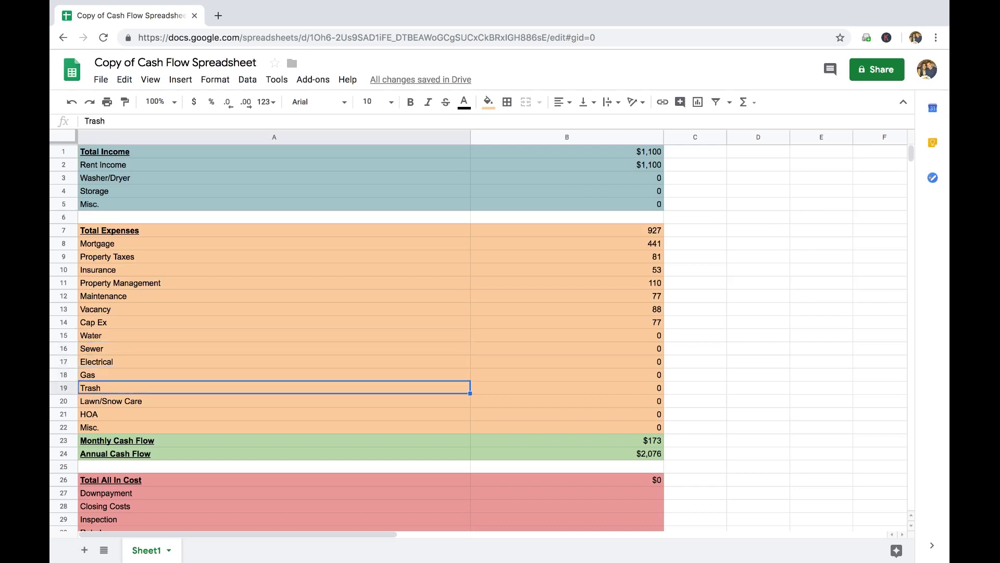
pyautogui.press('Right')
pyautogui.press('Left')
pyautogui.press('Down')
pyautogui.press('Right')
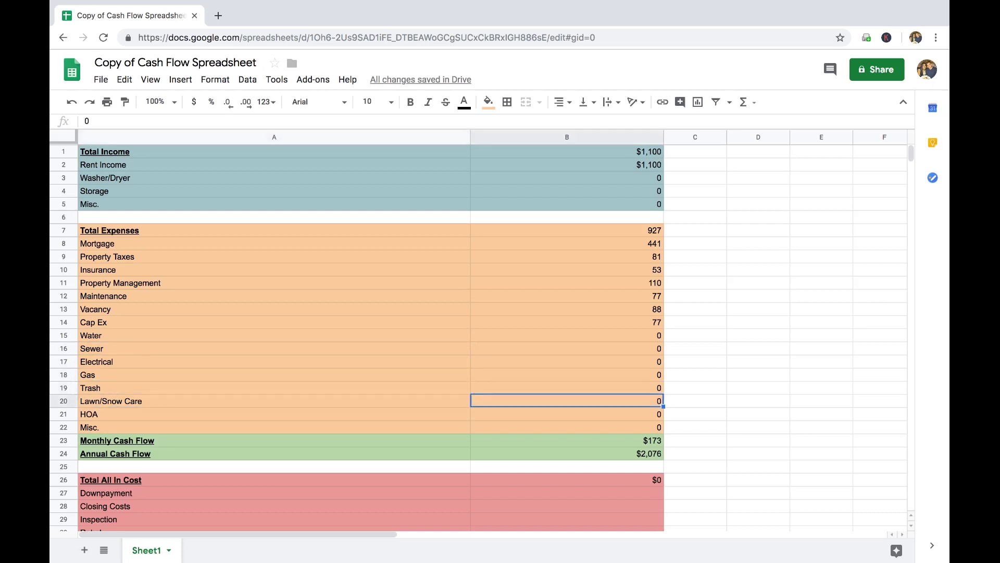
pyautogui.press('Right')
pyautogui.press('Down')
pyautogui.press('Down')
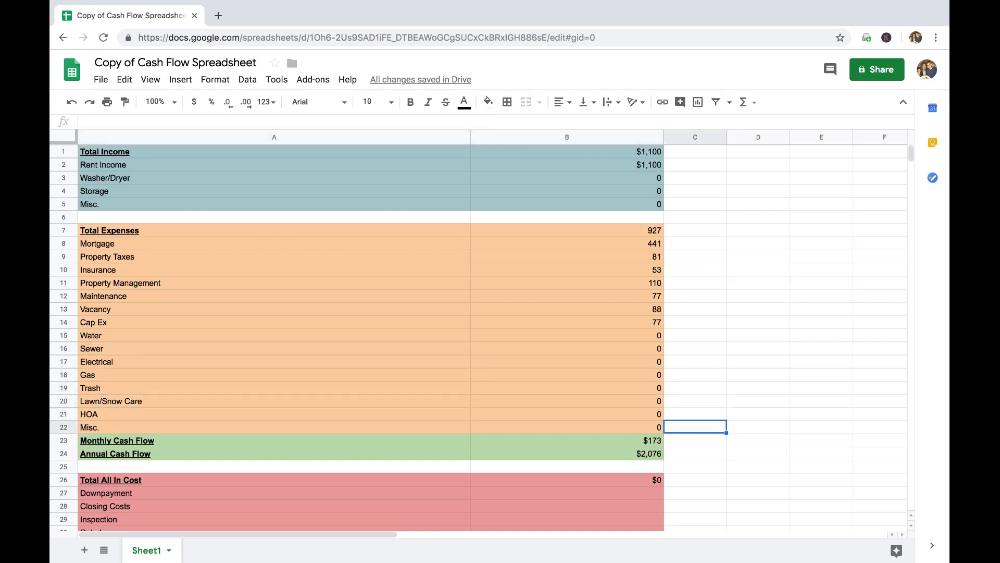
pyautogui.press('Left')
pyautogui.press('Left')
pyautogui.press('Up')
pyautogui.press('Right')
pyautogui.press('Up')
pyautogui.press('Up')
pyautogui.press('Up')
pyautogui.press('Left')
pyautogui.press('Up')
pyautogui.scroll(-3, 360, 338)
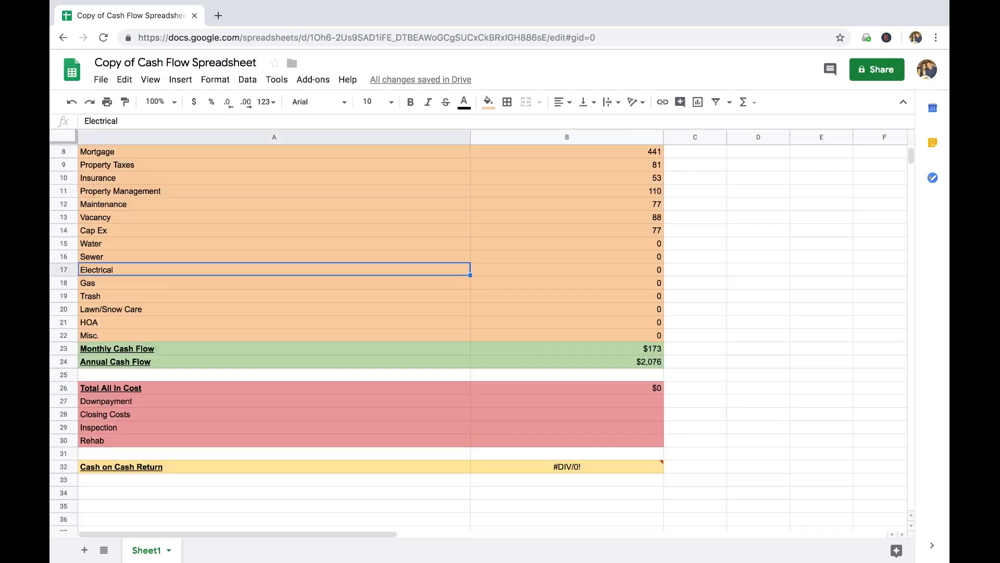
pyautogui.press('Right')
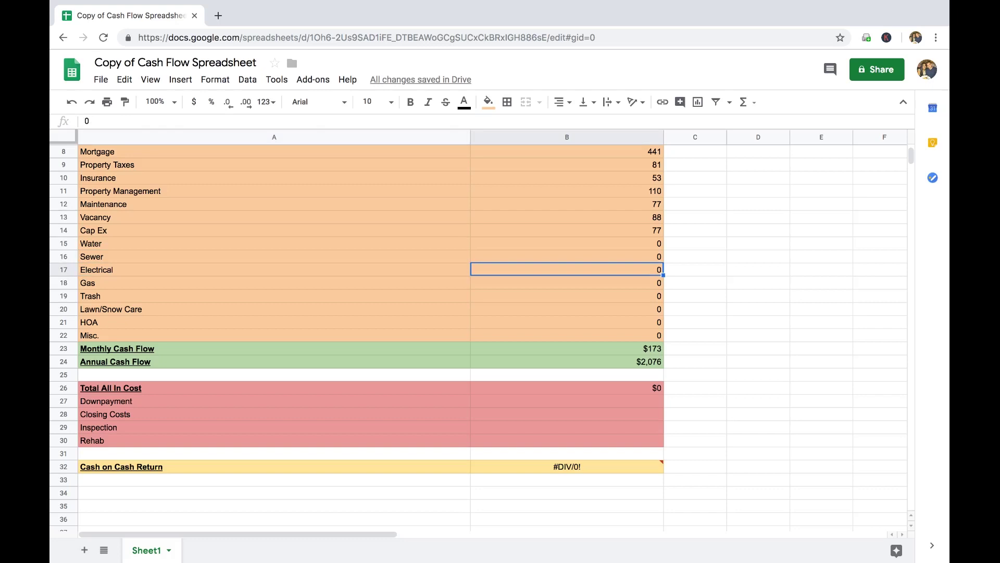
pyautogui.press('Down')
pyautogui.press('Down')
pyautogui.press('Down')
pyautogui.press('Down')
pyautogui.press('Down')
pyautogui.press('Left')
pyautogui.press('Up')
pyautogui.press('Up')
pyautogui.press('Up')
pyautogui.press('Up')
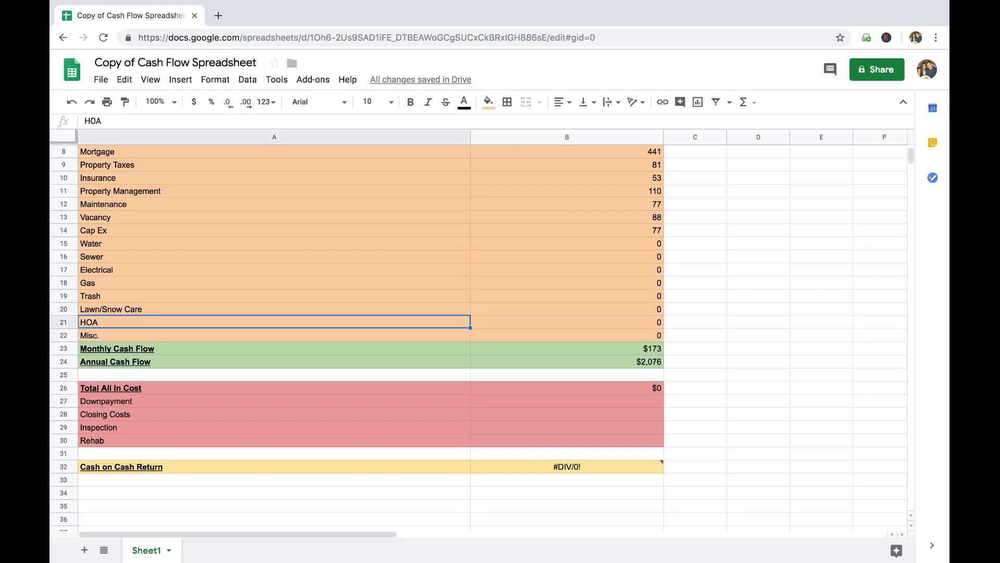
pyautogui.press('Down')
pyautogui.press('Down')
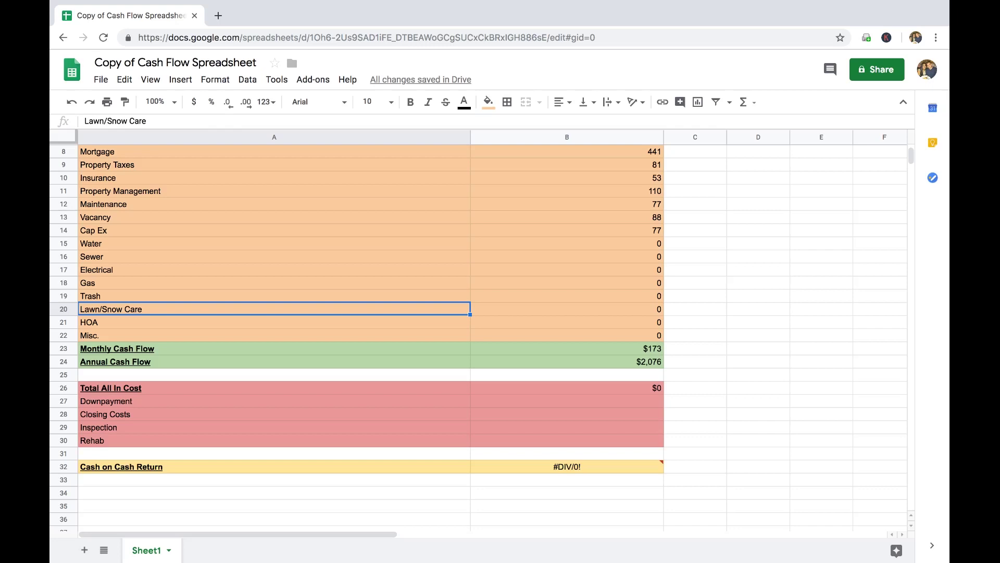
pyautogui.press('Up')
pyautogui.press('Up')
pyautogui.press('Up')
pyautogui.press('Up')
pyautogui.press('Up')
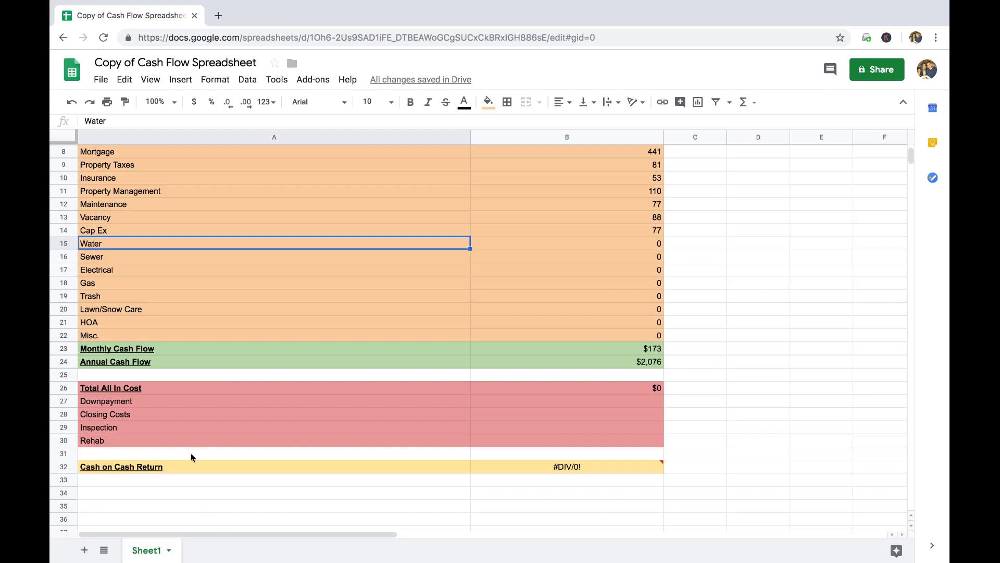
# Step: Review the all-in cost amounts from Downpayment to Inspection, then check Redfin's $19,400 down payment
pyautogui.scroll(1, 213, 418)
pyautogui.click(214, 418)
pyautogui.press('Right')
pyautogui.press('Down')
pyautogui.press('Down')
pyautogui.press('Down')
pyautogui.press('Down')
pyautogui.press('Down')
pyautogui.press('Down')
pyautogui.press('Down')
pyautogui.press('Up')
pyautogui.press('Up')
pyautogui.press('Up')
pyautogui.press('Up')
pyautogui.press('Up')
pyautogui.press('Up')
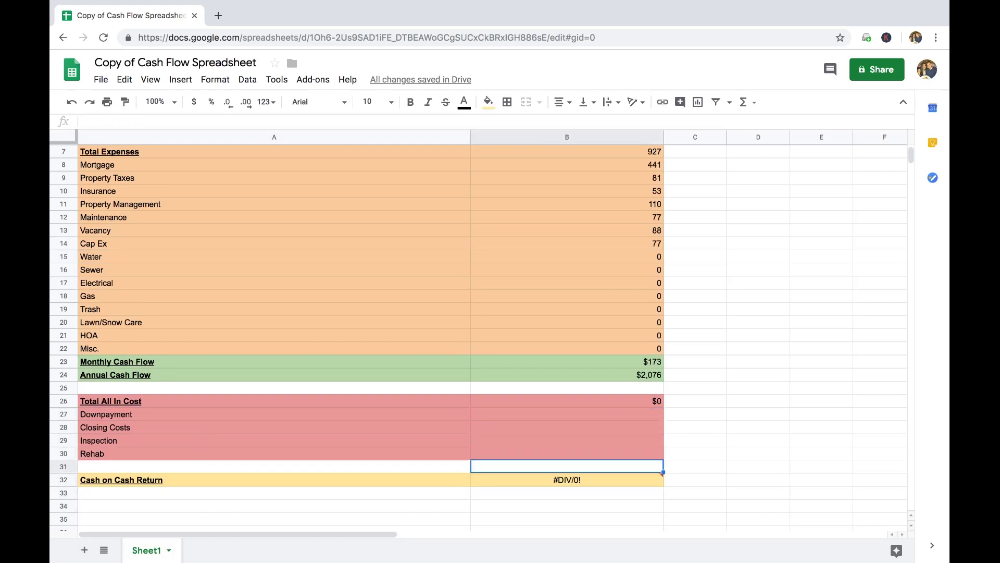
pyautogui.press('Up')
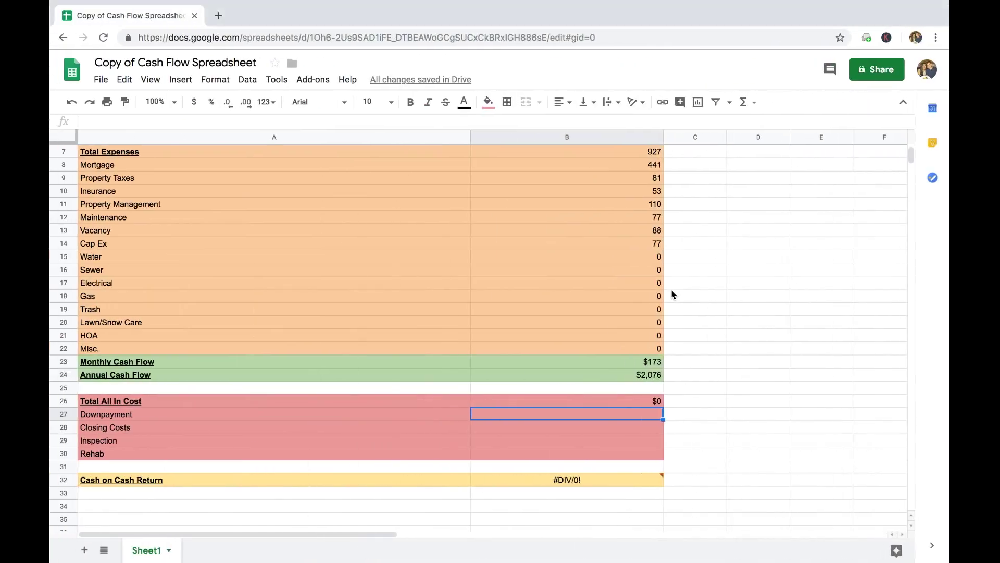
# Step: Enter 19,400, 4,500, 350 and 21,000 into cells B27–B30
pyautogui.write('19')
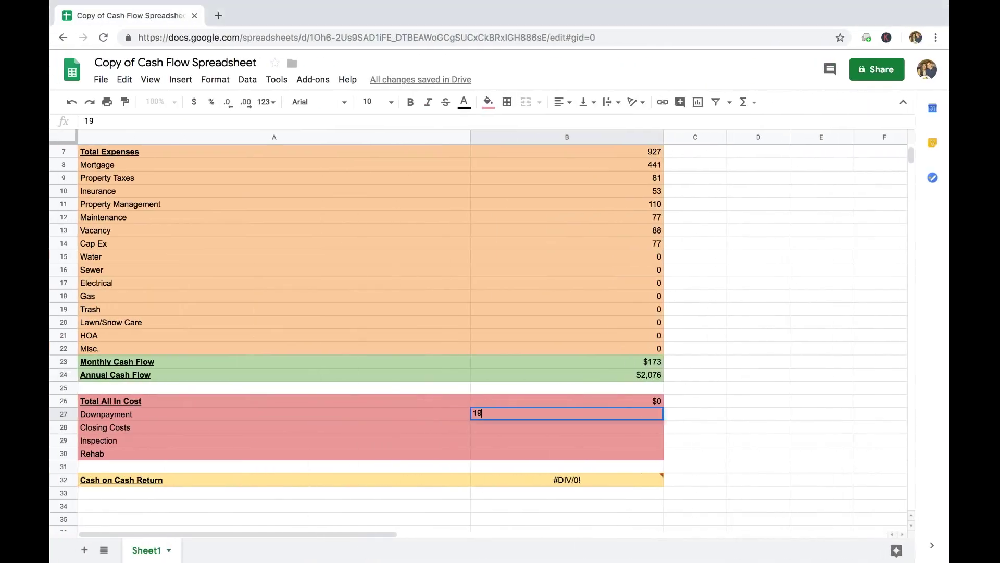
pyautogui.write(',400')
pyautogui.press('Return')
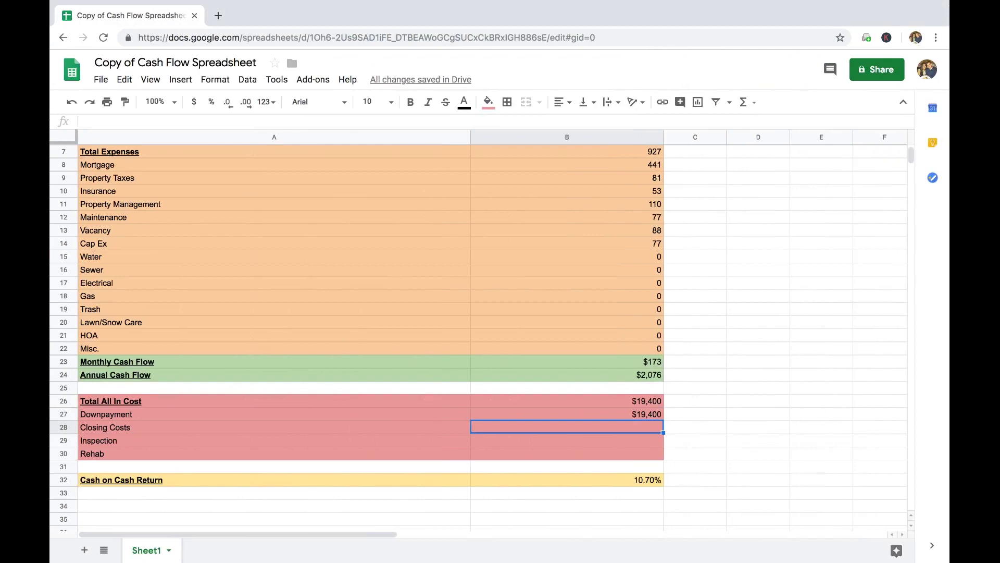
pyautogui.write('4,500')
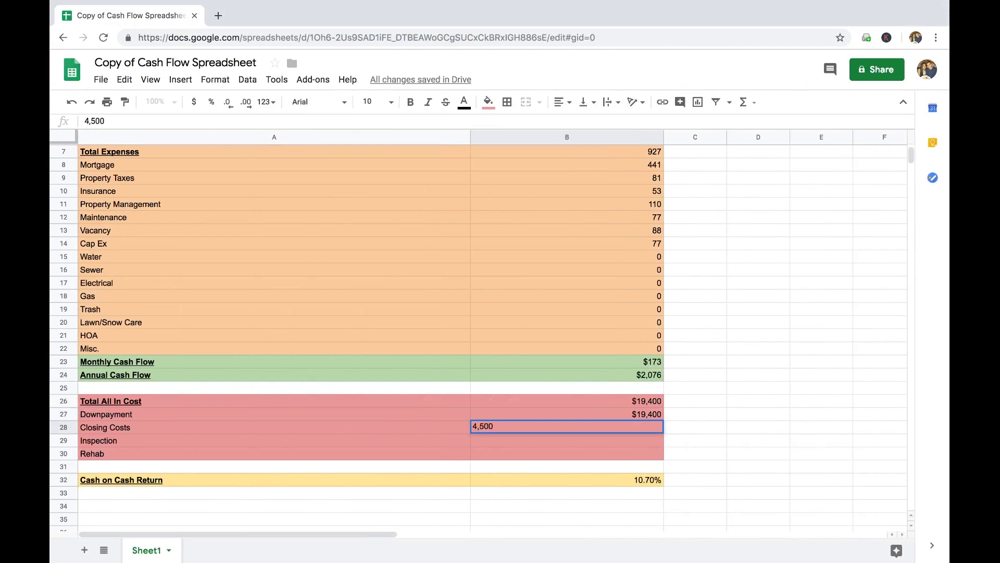
pyautogui.press('Return')
pyautogui.write('350')
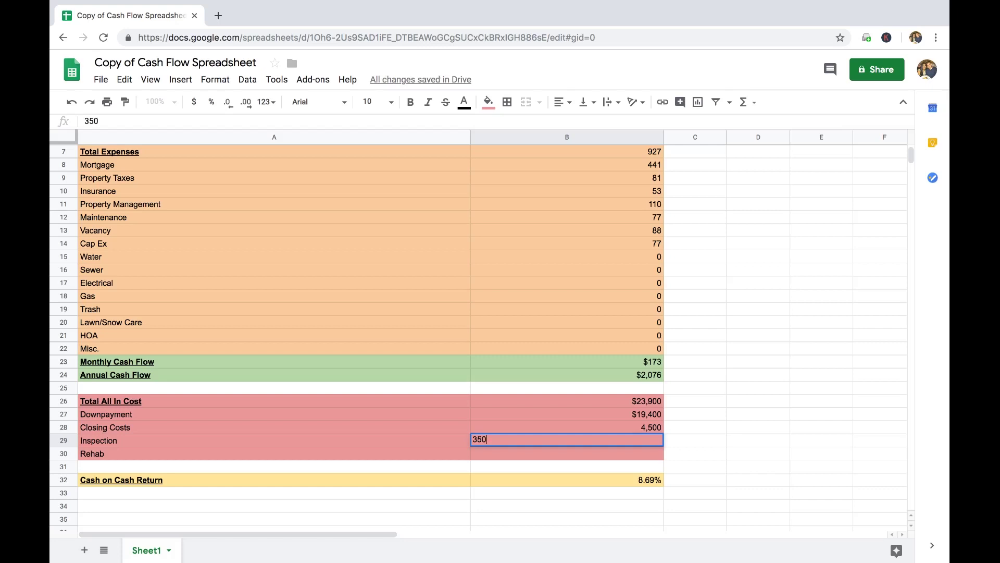
pyautogui.press('Return')
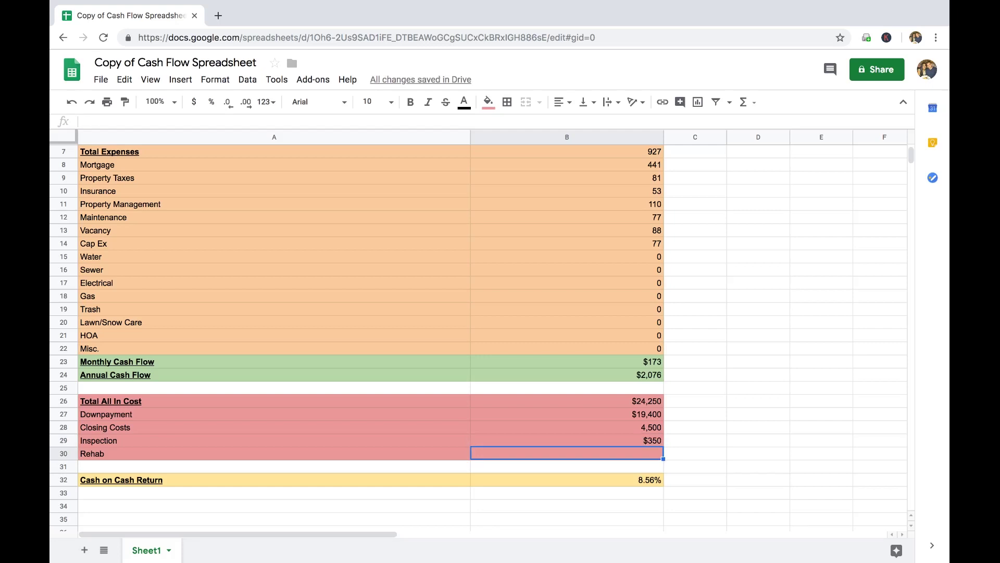
pyautogui.write('21,000')
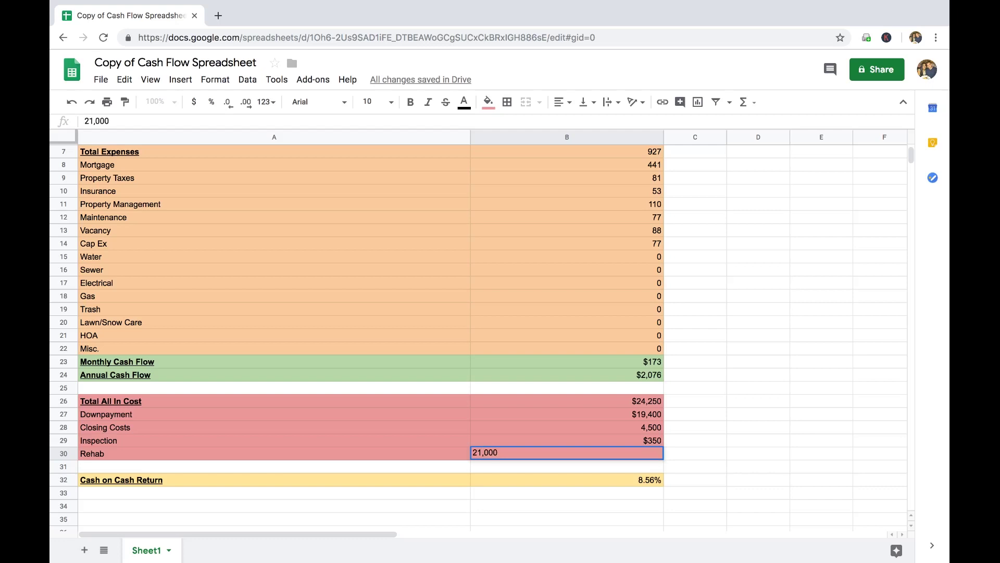
pyautogui.press('Return')
# Step: Move to the Cash on Cash Return cell to check the 4.59% result
pyautogui.press('Right')
pyautogui.press('Down')
pyautogui.press('Down')
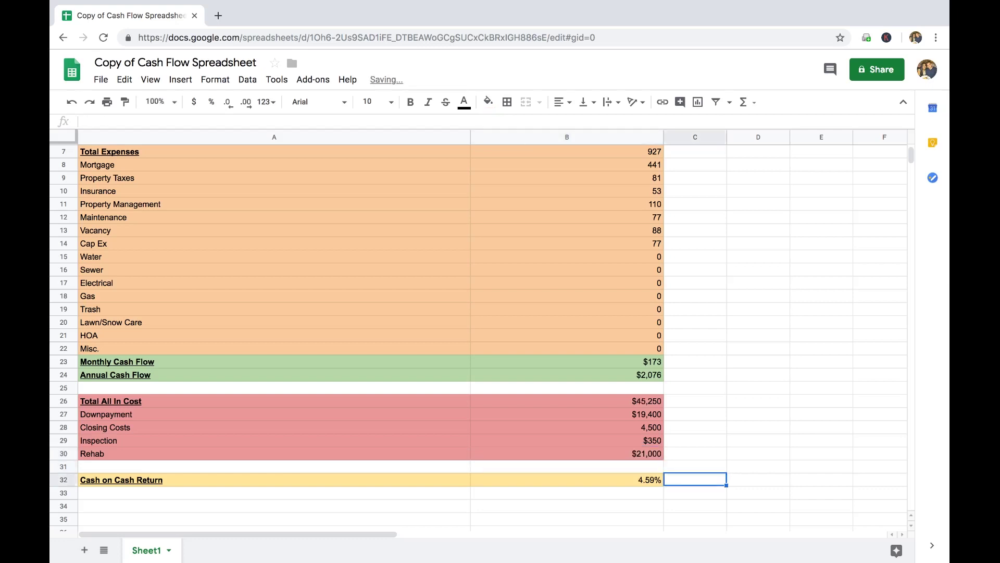
pyautogui.press('Left')
pyautogui.press('Left')
pyautogui.press('Right')
pyautogui.press('Up')
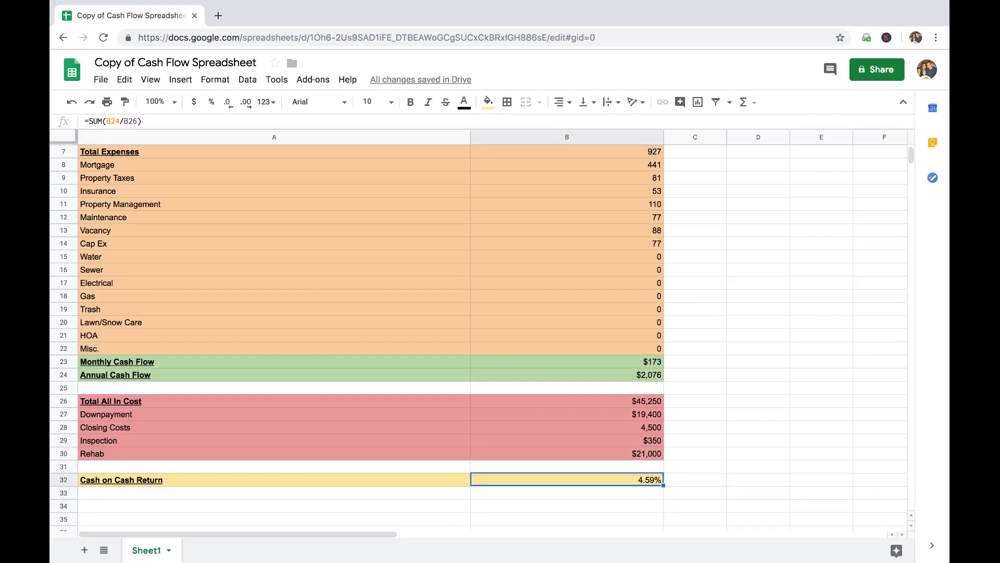
pyautogui.press('Right')
pyautogui.press('Up')
pyautogui.press('Up')
pyautogui.press('Up')
pyautogui.press('Up')
pyautogui.press('Down')
pyautogui.press('Down')
pyautogui.press('Down')
pyautogui.press('Down')
pyautogui.press('Down')
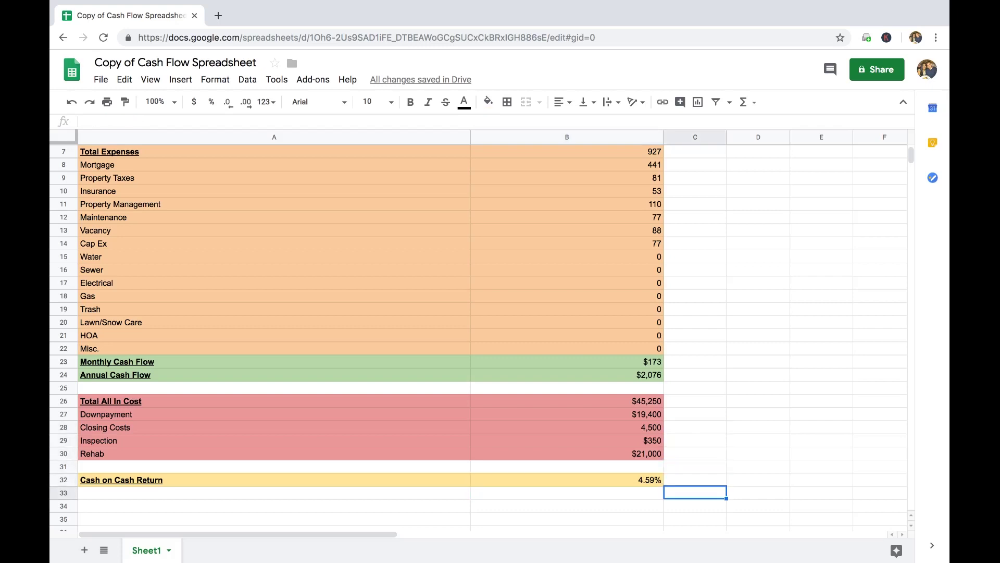
pyautogui.press('Left')
pyautogui.press('Left')
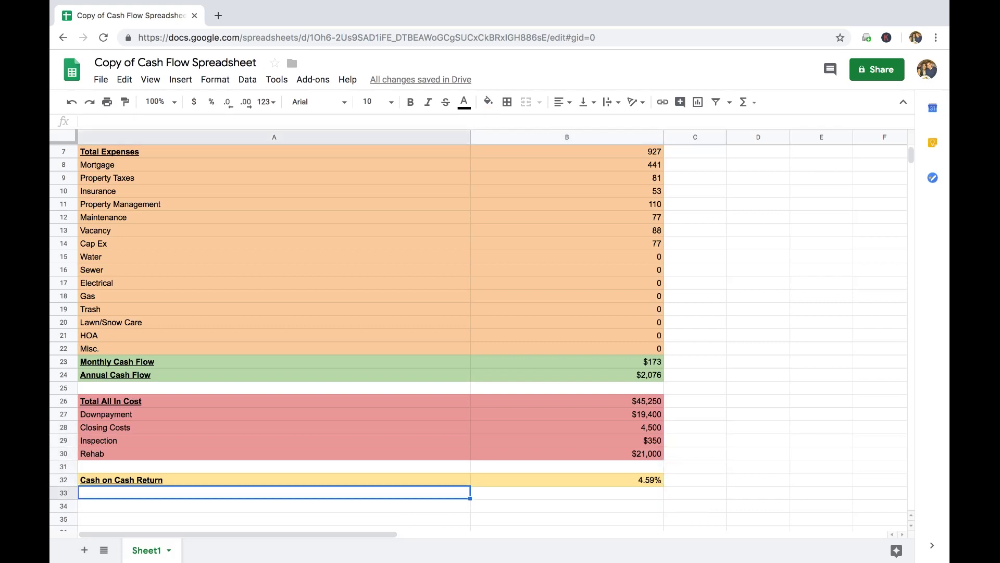
pyautogui.press('Up')
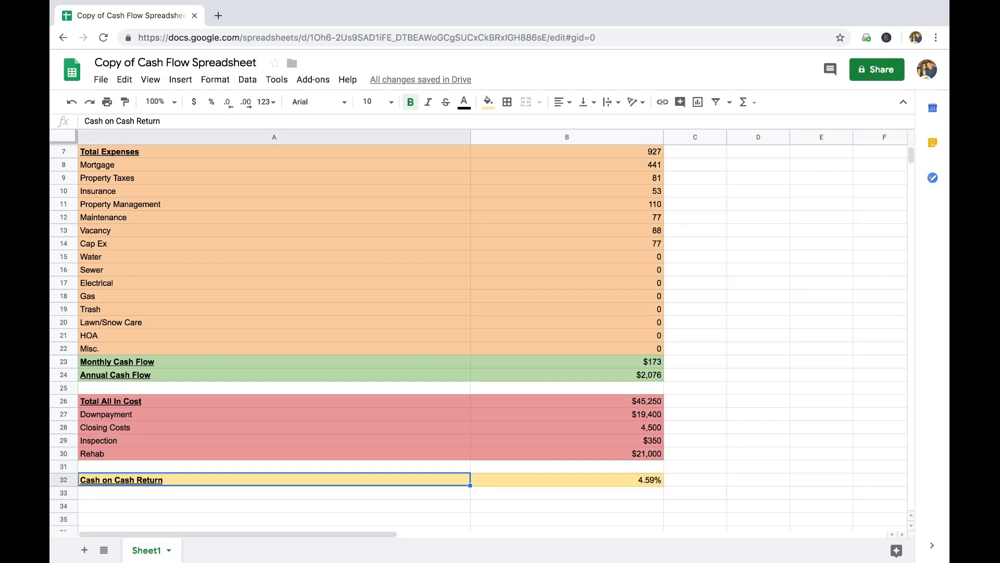
pyautogui.press('Right')
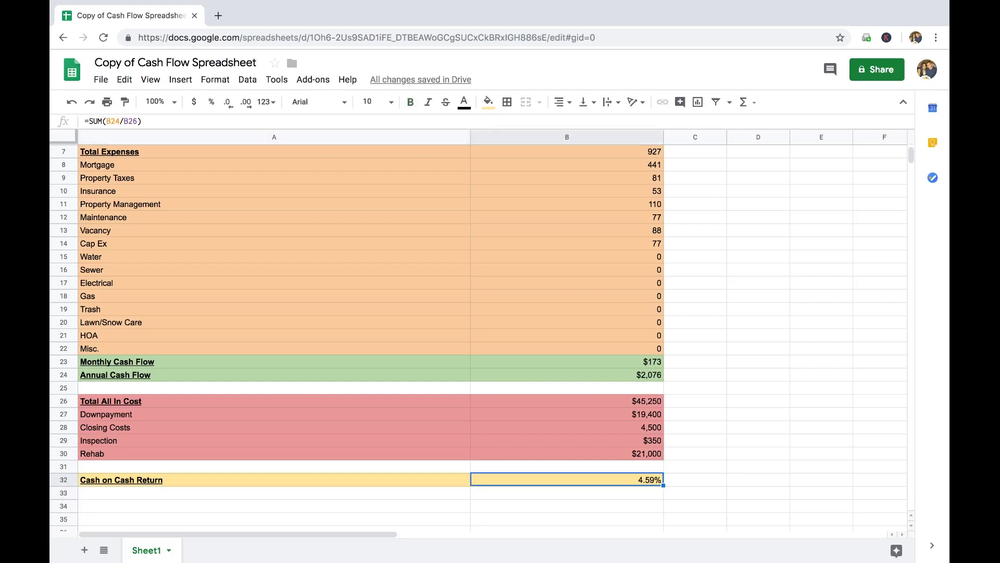
pyautogui.press('Left')
pyautogui.press('Up')
pyautogui.press('Up')
pyautogui.press('Up')
pyautogui.press('Up')
pyautogui.press('Up')
pyautogui.press('Up')
pyautogui.press('Up')
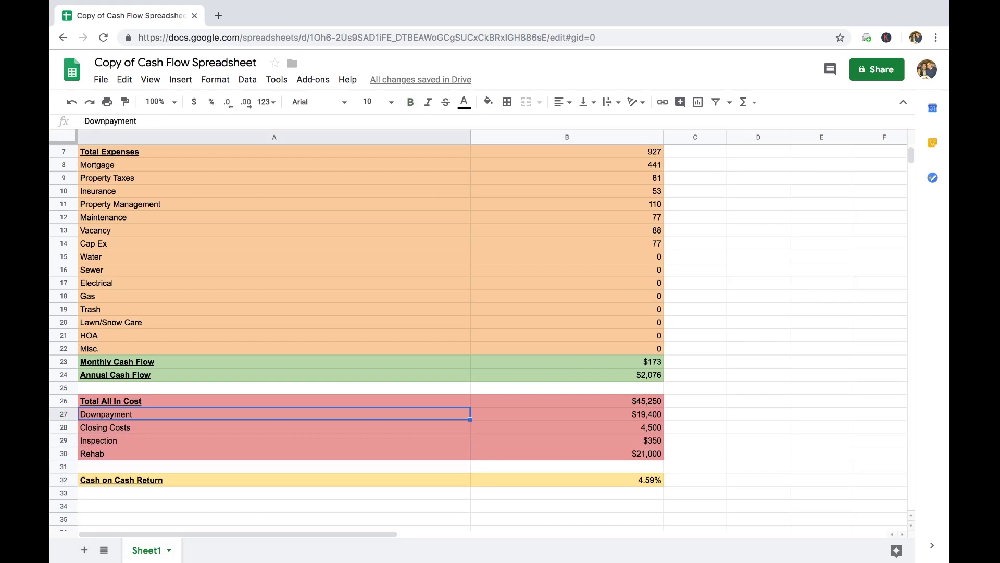
pyautogui.press('Up')
pyautogui.press('Right')
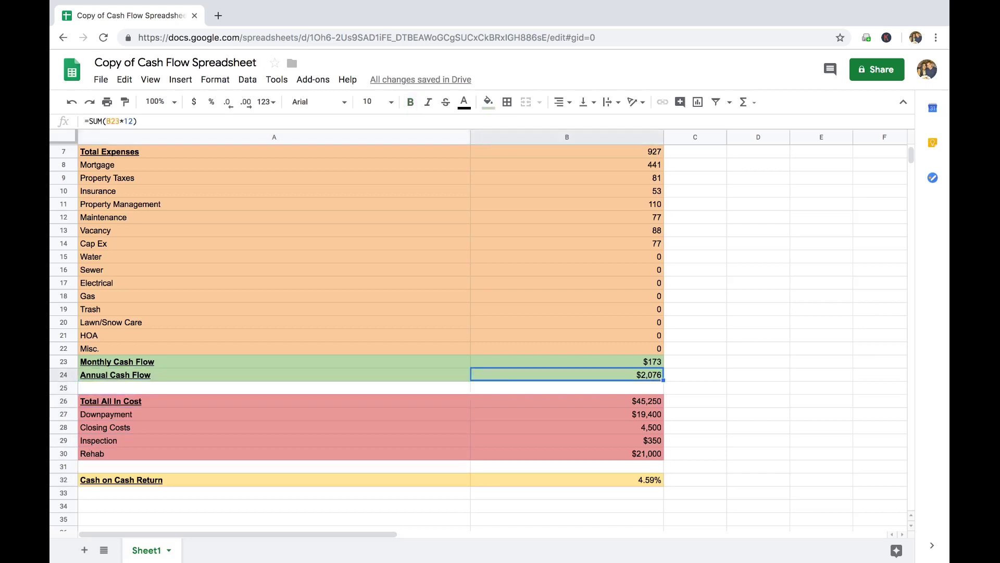
pyautogui.press('Left')
pyautogui.press('Right')
pyautogui.click(134, 400)
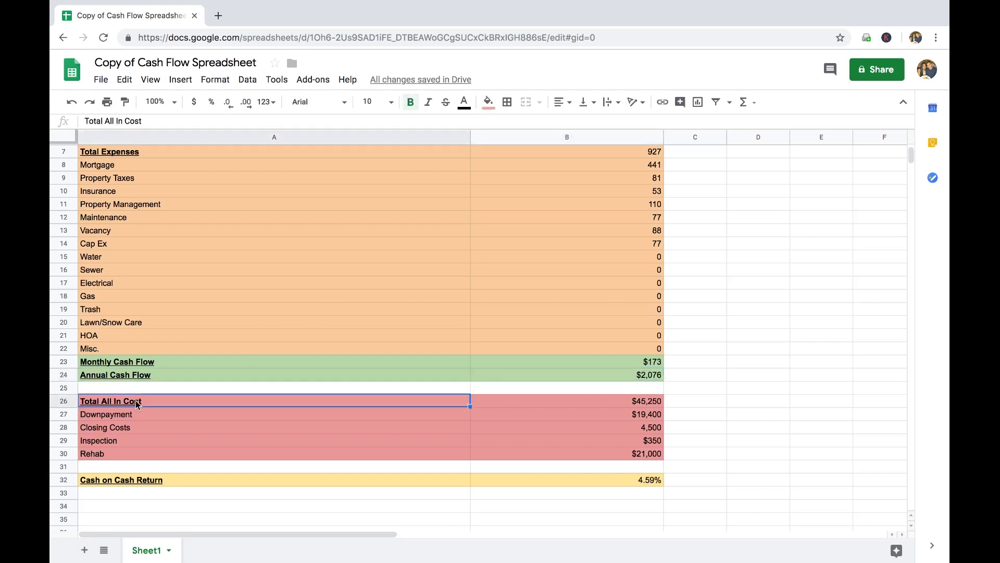
pyautogui.click(563, 402)
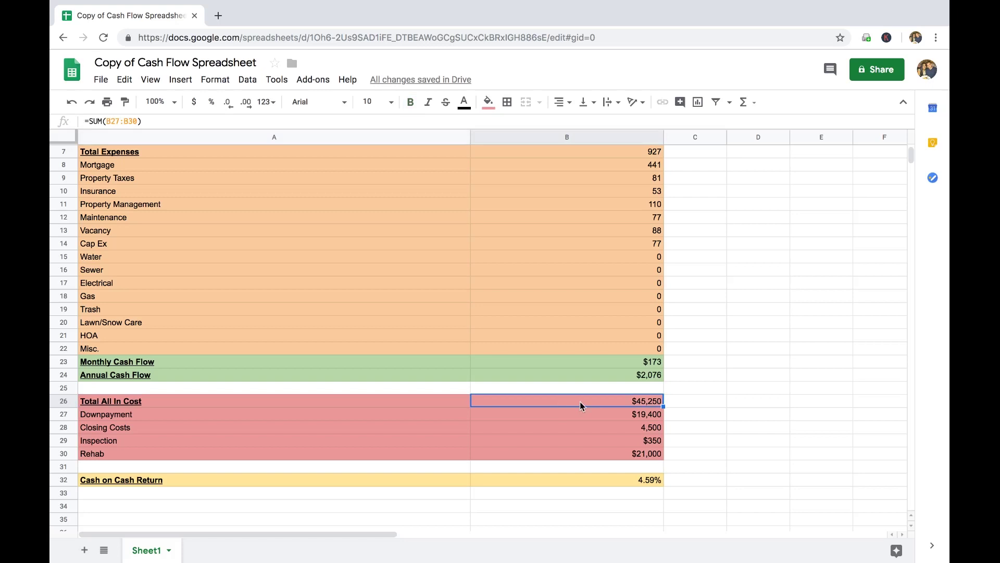
pyautogui.click(120, 415)
pyautogui.click(116, 429)
pyautogui.click(116, 442)
pyautogui.click(119, 455)
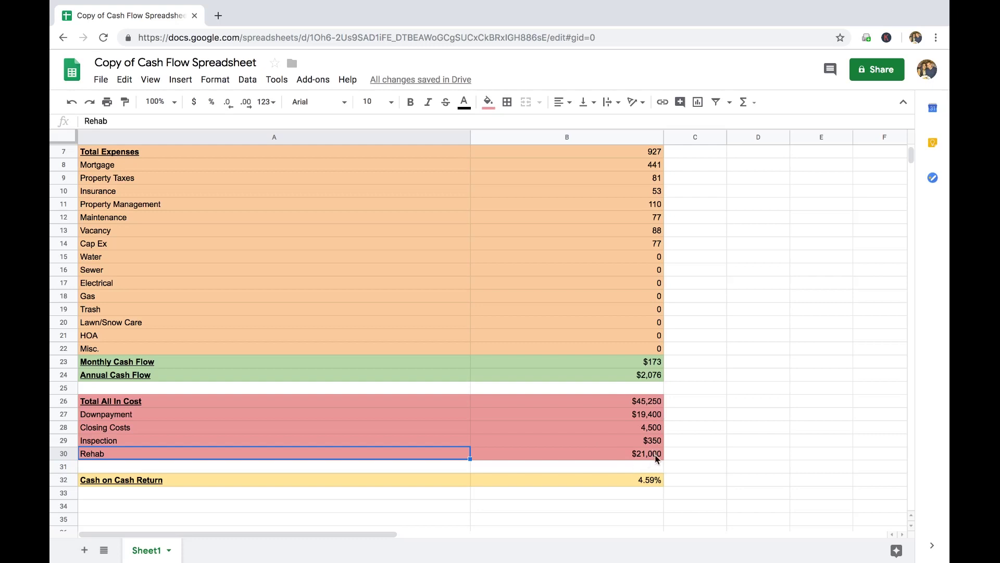
pyautogui.click(642, 375)
pyautogui.click(654, 402)
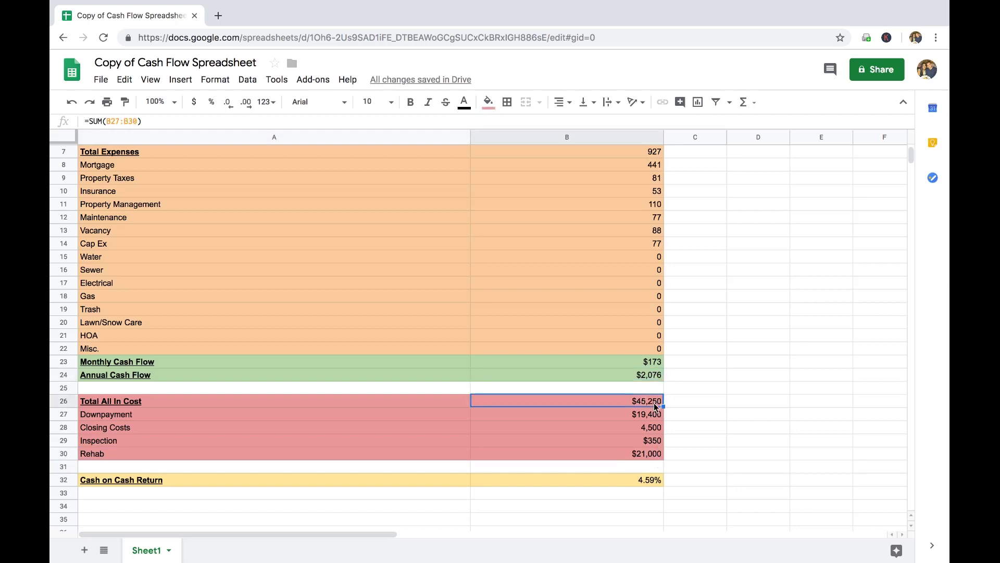
pyautogui.click(642, 486)
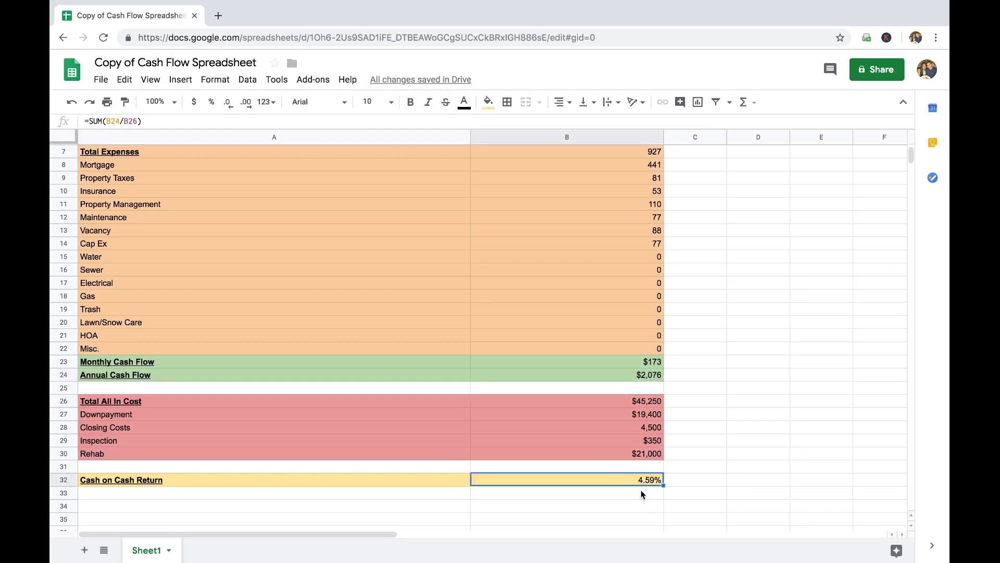
pyautogui.click(641, 493)
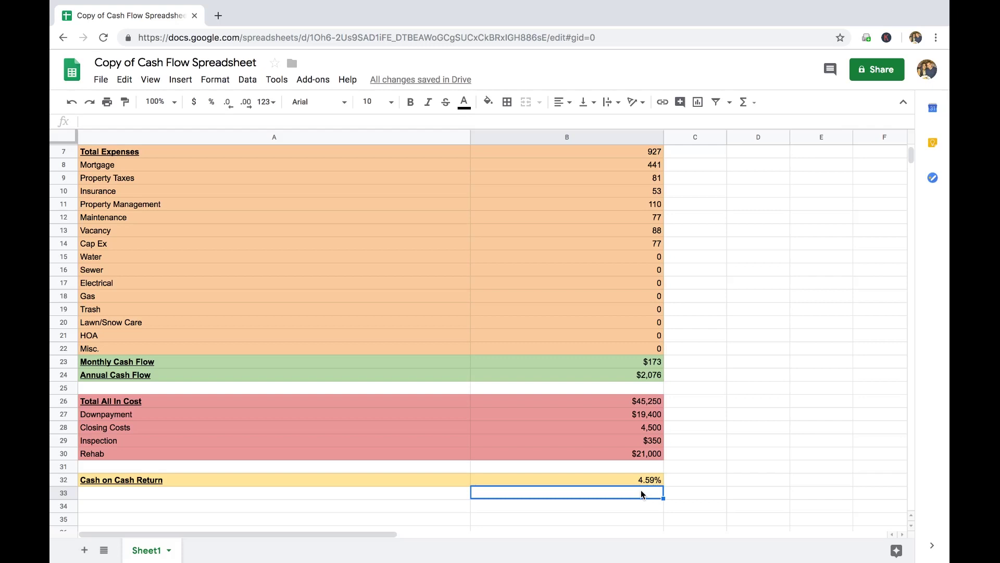
pyautogui.press('Up')
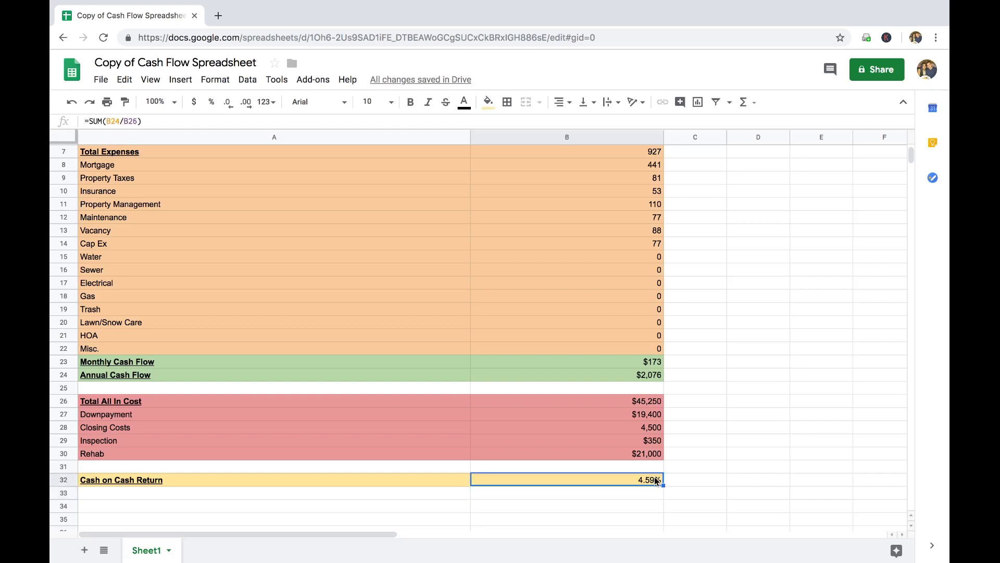
pyautogui.press('Right')
pyautogui.press('Right')
pyautogui.press('Right')
pyautogui.press('Down')
pyautogui.press('Down')
pyautogui.press('Left')
pyautogui.press('Left')
pyautogui.press('Left')
pyautogui.press('Left')
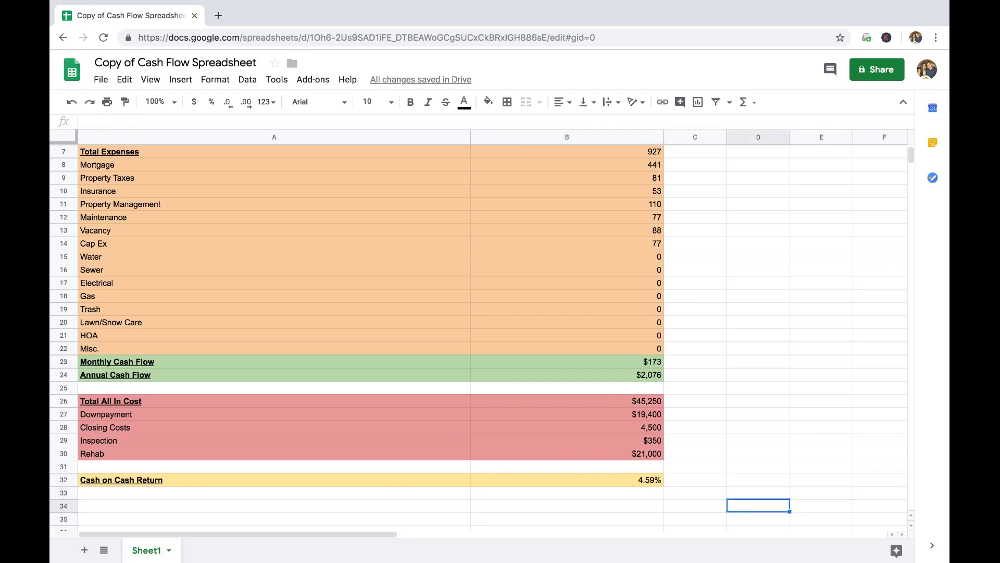
pyautogui.press('Up')
pyautogui.press('Up')
pyautogui.press('Up')
pyautogui.press('Up')
pyautogui.press('Up')
pyautogui.press('Up')
pyautogui.press('Up')
pyautogui.press('Up')
pyautogui.press('Up')
pyautogui.press('Up')
pyautogui.press('Up')
pyautogui.press('Up')
pyautogui.press('Up')
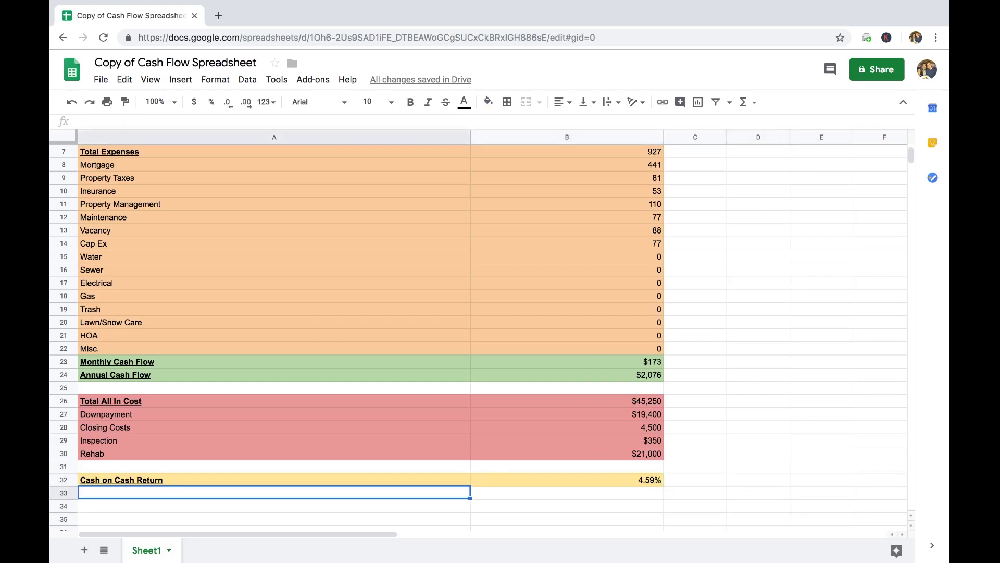
pyautogui.press('Up')
pyautogui.press('Up')
pyautogui.press('Up')
pyautogui.press('Up')
pyautogui.press('Up')
pyautogui.press('Up')
pyautogui.press('Up')
pyautogui.press('Up')
pyautogui.press('Up')
pyautogui.press('Up')
pyautogui.press('Up')
pyautogui.press('Up')
pyautogui.press('Up')
pyautogui.press('Up')
pyautogui.press('Up')
pyautogui.press('Up')
pyautogui.press('Up')
pyautogui.press('Up')
pyautogui.press('Up')
pyautogui.press('Up')
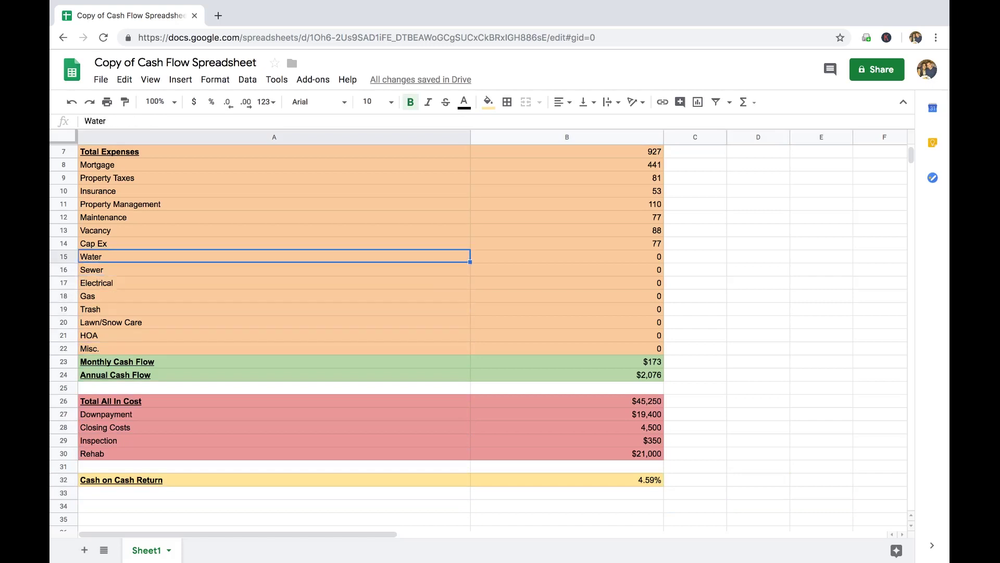
pyautogui.press('Down')
pyautogui.press('Down')
pyautogui.press('Down')
pyautogui.press('Down')
pyautogui.press('Down')
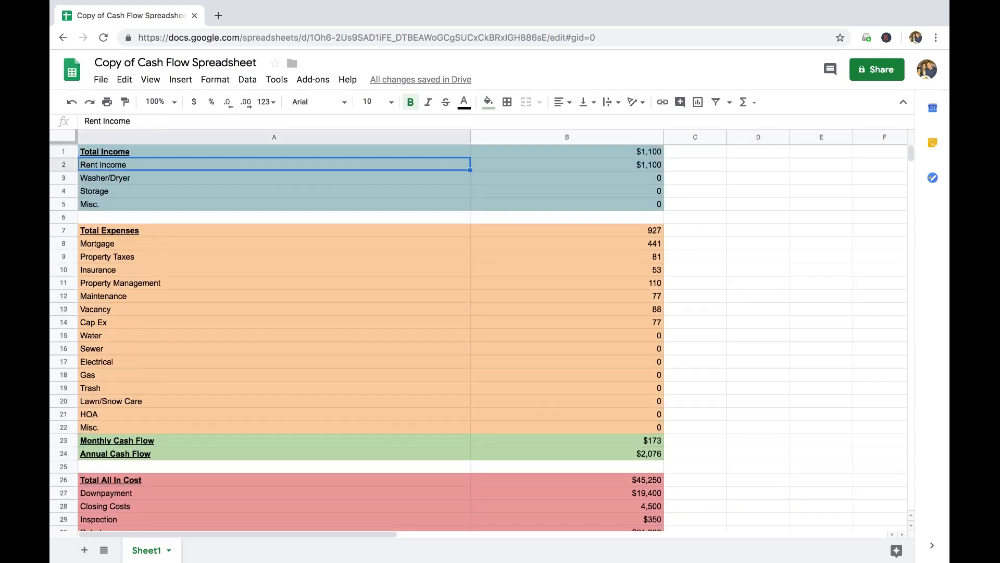
pyautogui.press('Right')
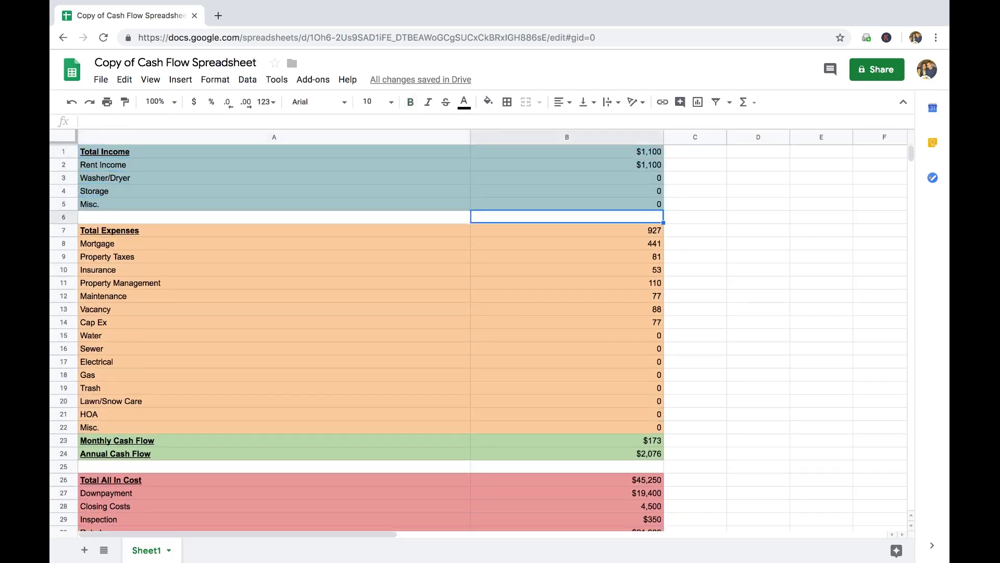
pyautogui.press('Right')
pyautogui.press('Right')
pyautogui.press('Up')
pyautogui.press('Up')
pyautogui.press('Up')
pyautogui.press('Up')
pyautogui.press('Up')
pyautogui.press('Left')
pyautogui.press('Left')
pyautogui.press('Left')
pyautogui.press('Down')
pyautogui.press('Down')
pyautogui.press('Down')
pyautogui.press('Down')
pyautogui.press('Down')
pyautogui.press('Down')
pyautogui.press('Down')
pyautogui.press('Down')
pyautogui.press('Down')
pyautogui.press('Down')
pyautogui.press('Down')
pyautogui.press('Down')
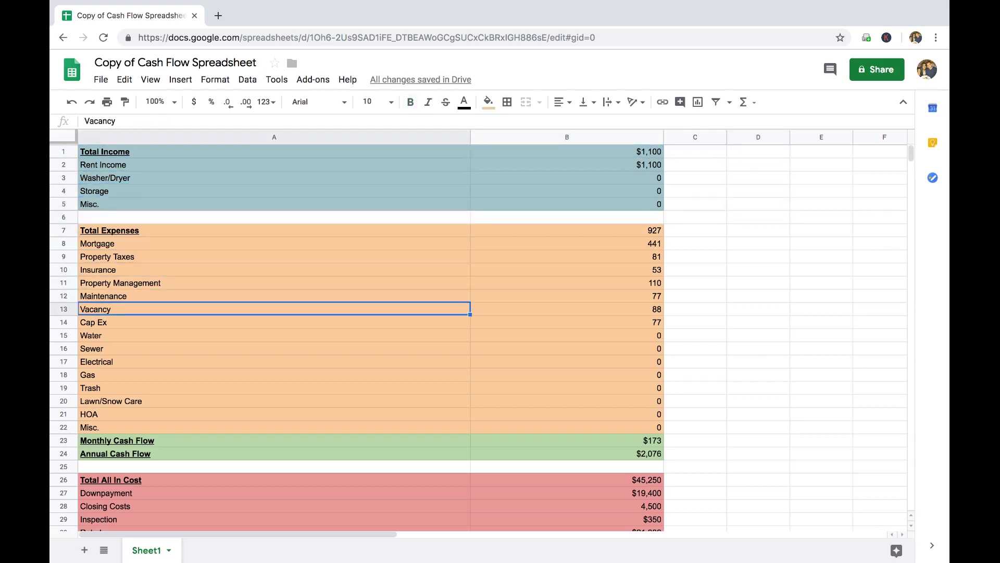